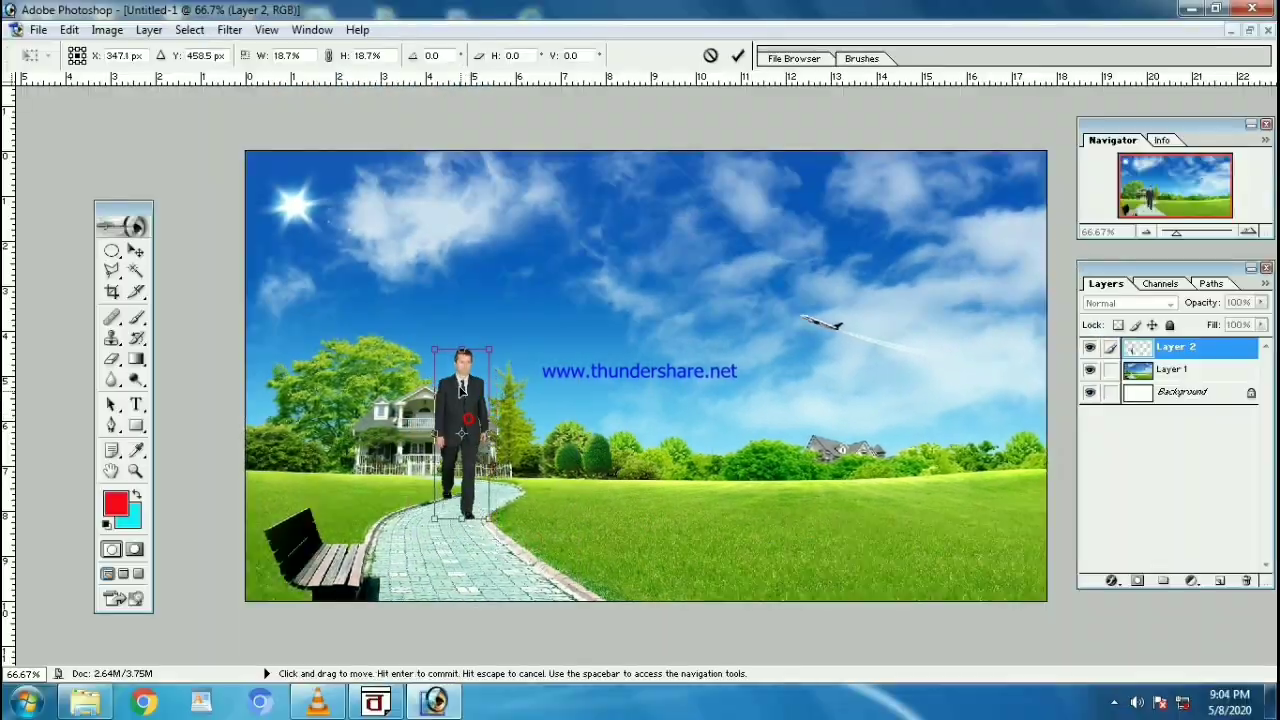
Drag the scaled man cutout down so he stands on the park path
left_click_drag(461, 312, 461, 392)
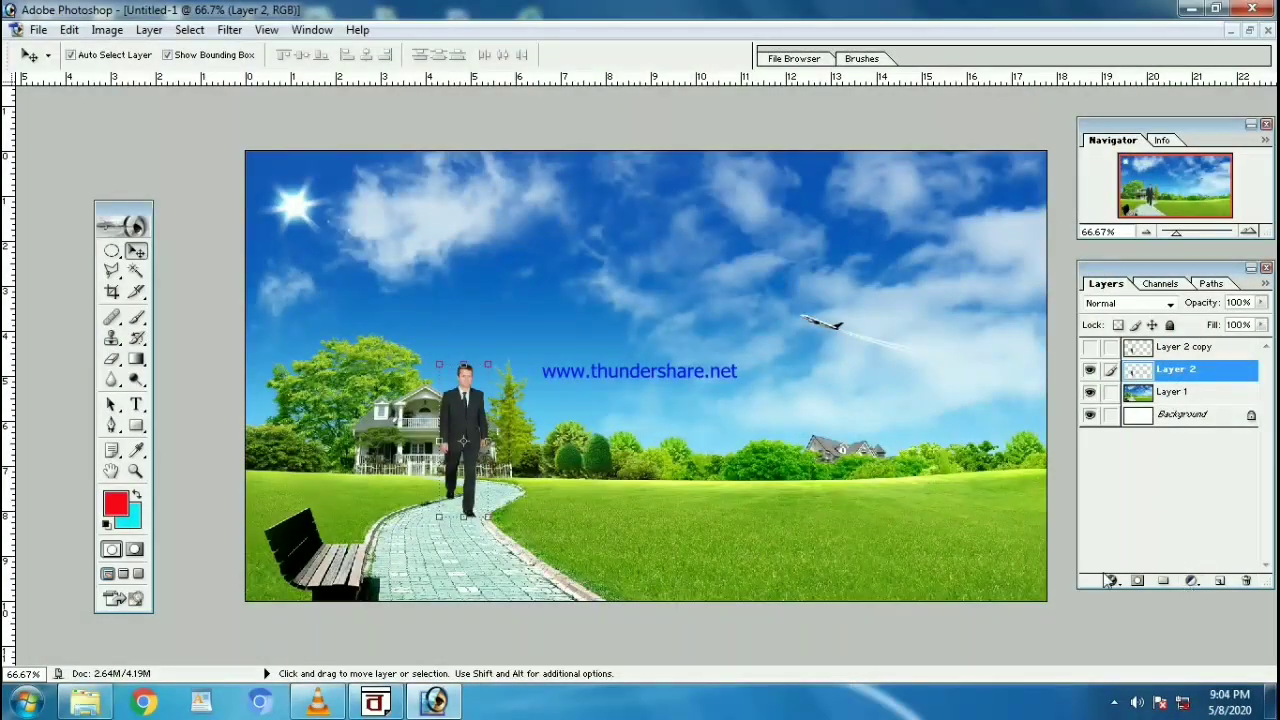
Give Layer 2 a dark grey Color Overlay and lower its opacity to 41%
left_click(1111, 580)
left_click(1165, 501)
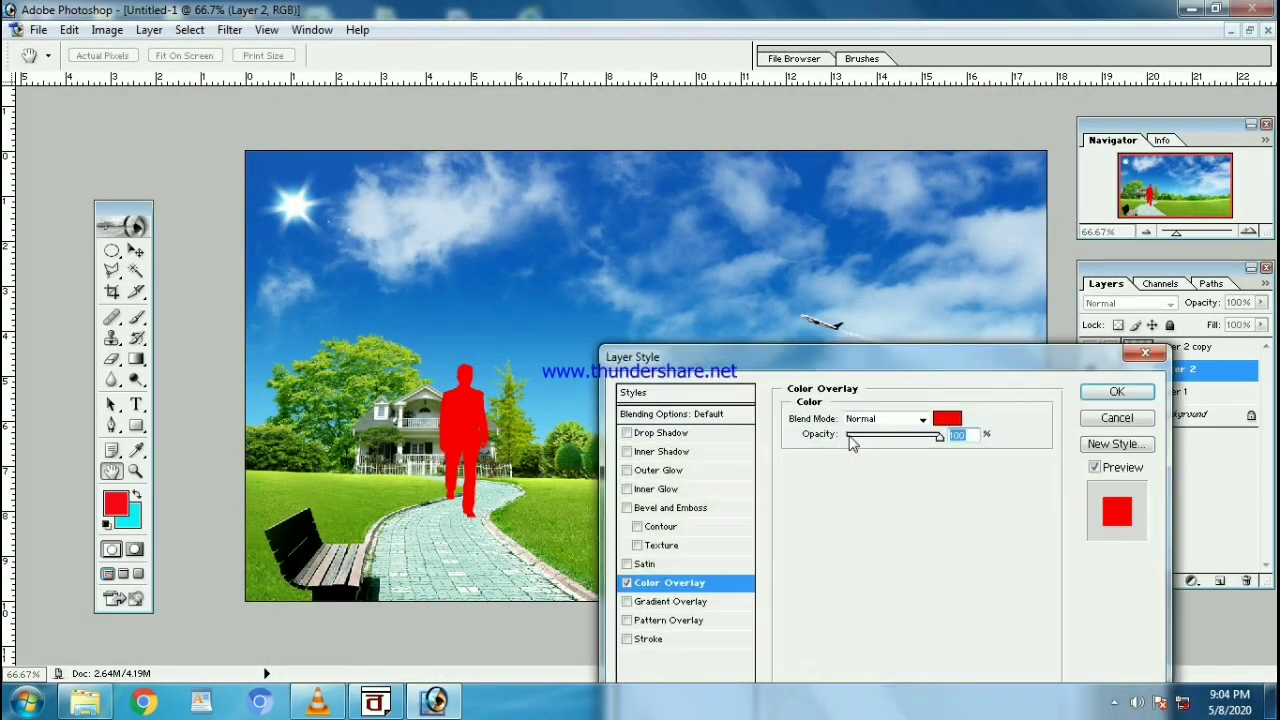
left_click(920, 417)
left_click(770, 393)
left_click(1166, 211)
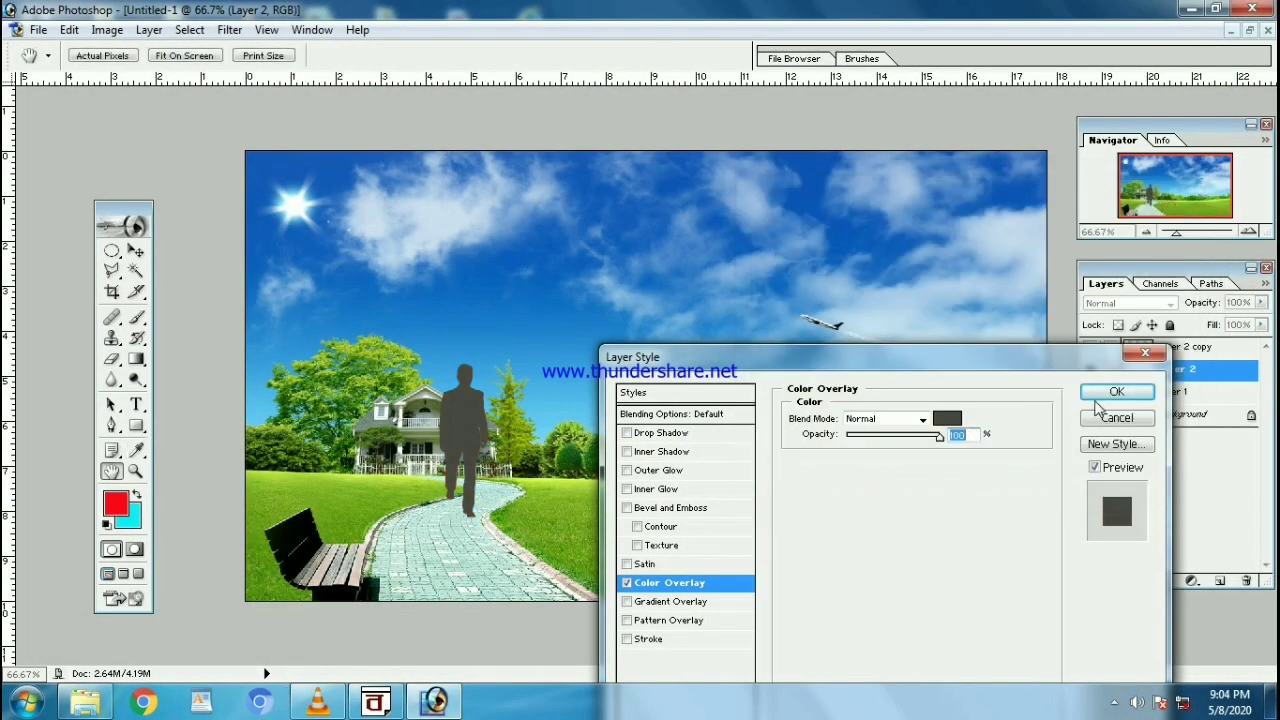
left_click(1120, 391)
left_click(1261, 302)
left_click_drag(1240, 320, 1204, 320)
left_click(472, 414)
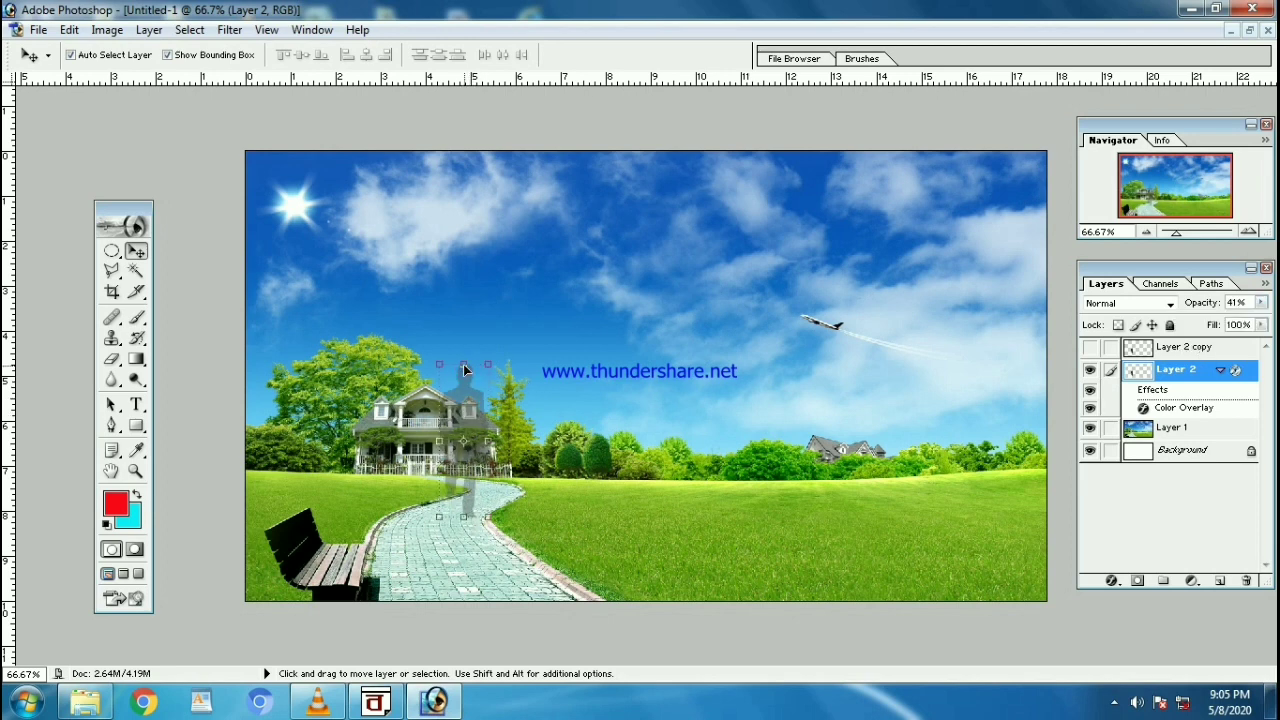
Squash the grey figure flat onto the path as a shadow, then show Layer 2 copy
key("ctrl+t")
left_click_drag(463, 364, 461, 600)
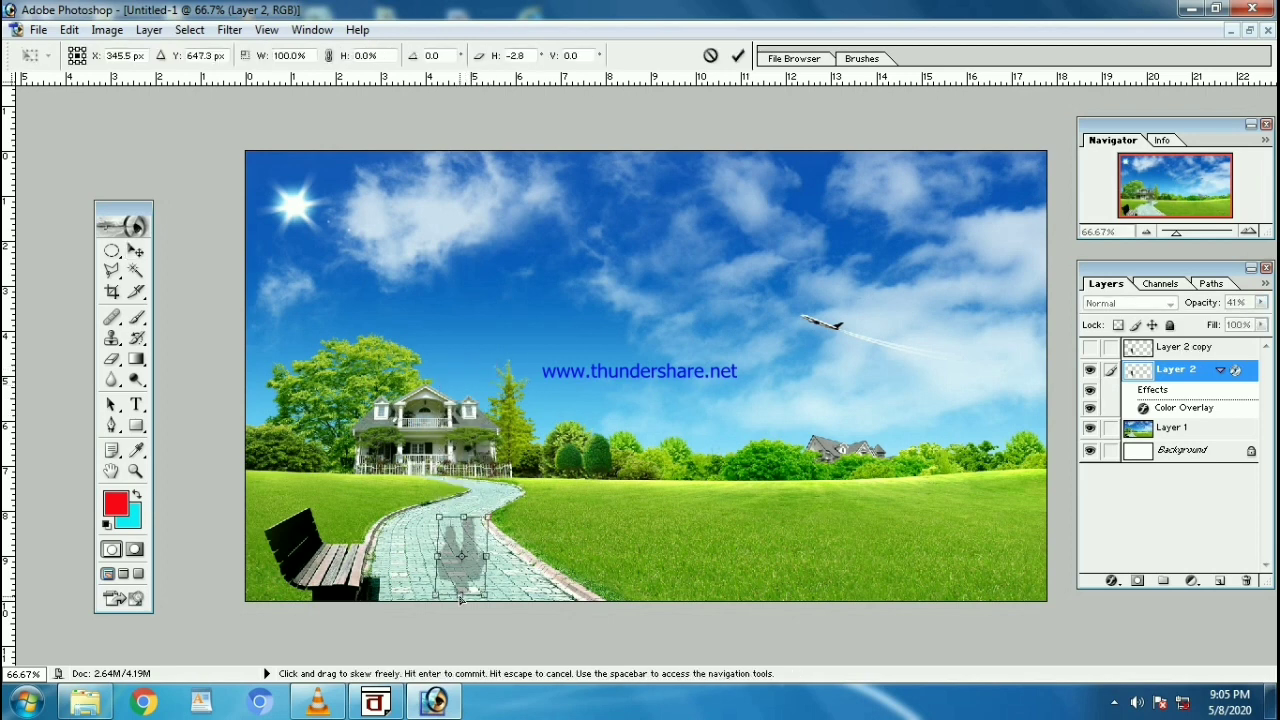
key("Return")
left_click(1089, 347)
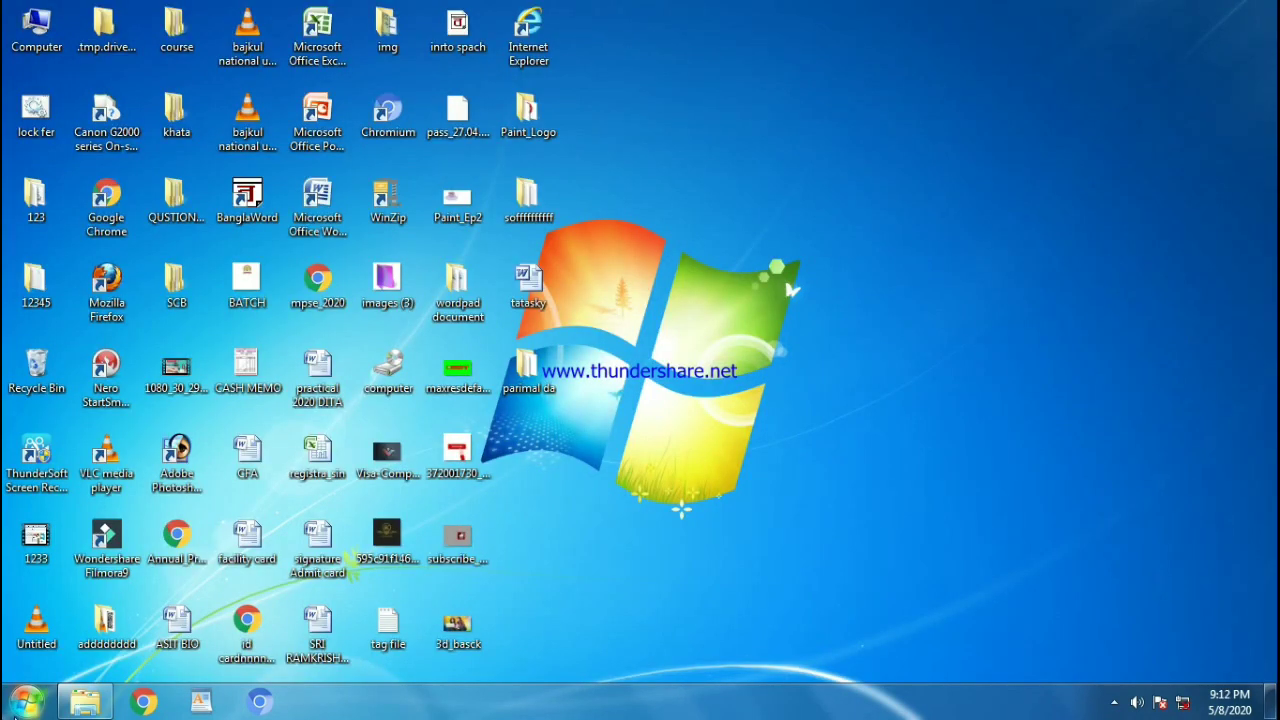
Launch Adobe Photoshop 7.0 from Start > All Programs
left_click(22, 710)
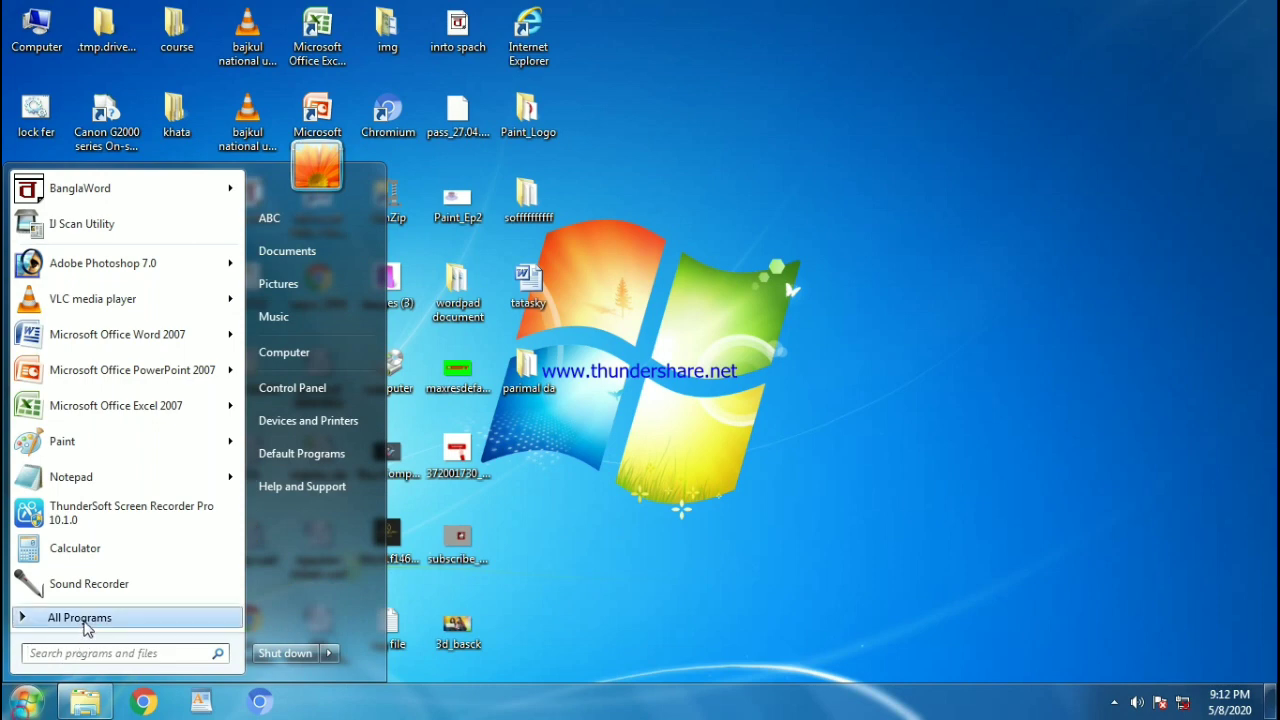
left_click(82, 620)
left_click(132, 199)
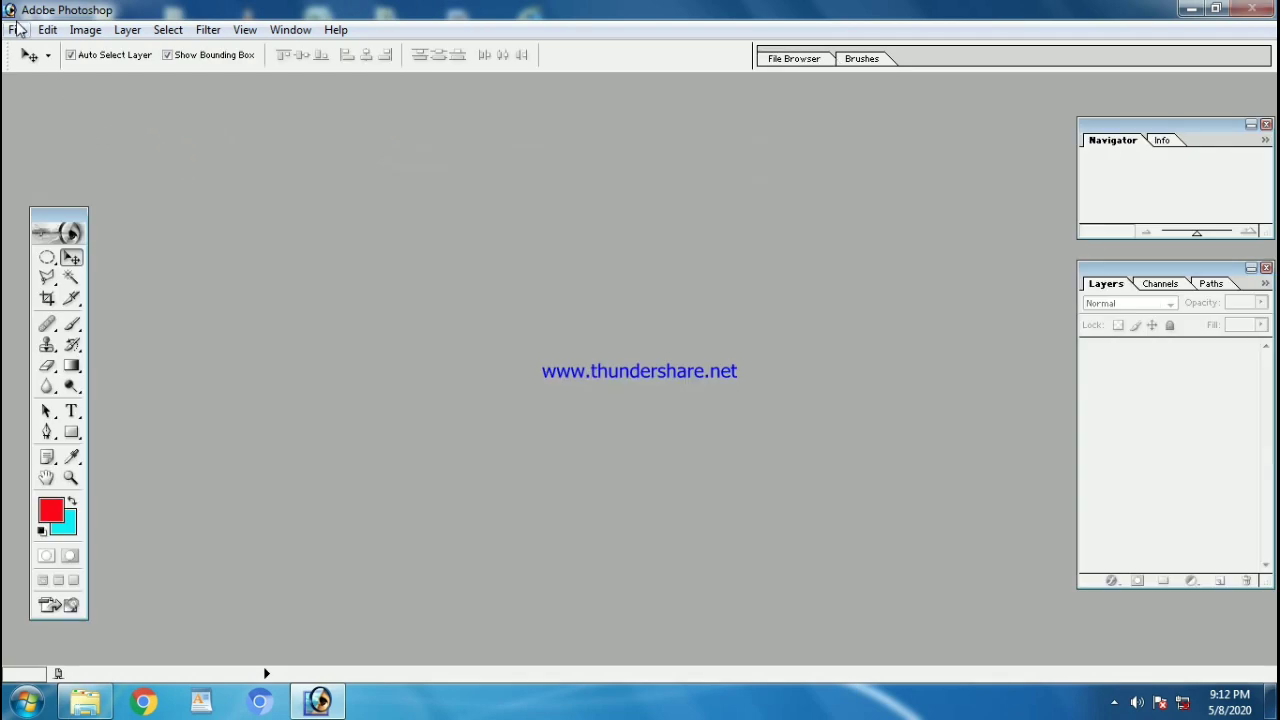
Create a white 1280 × 720 pixel document and maximize its window
key("ctrl+n")
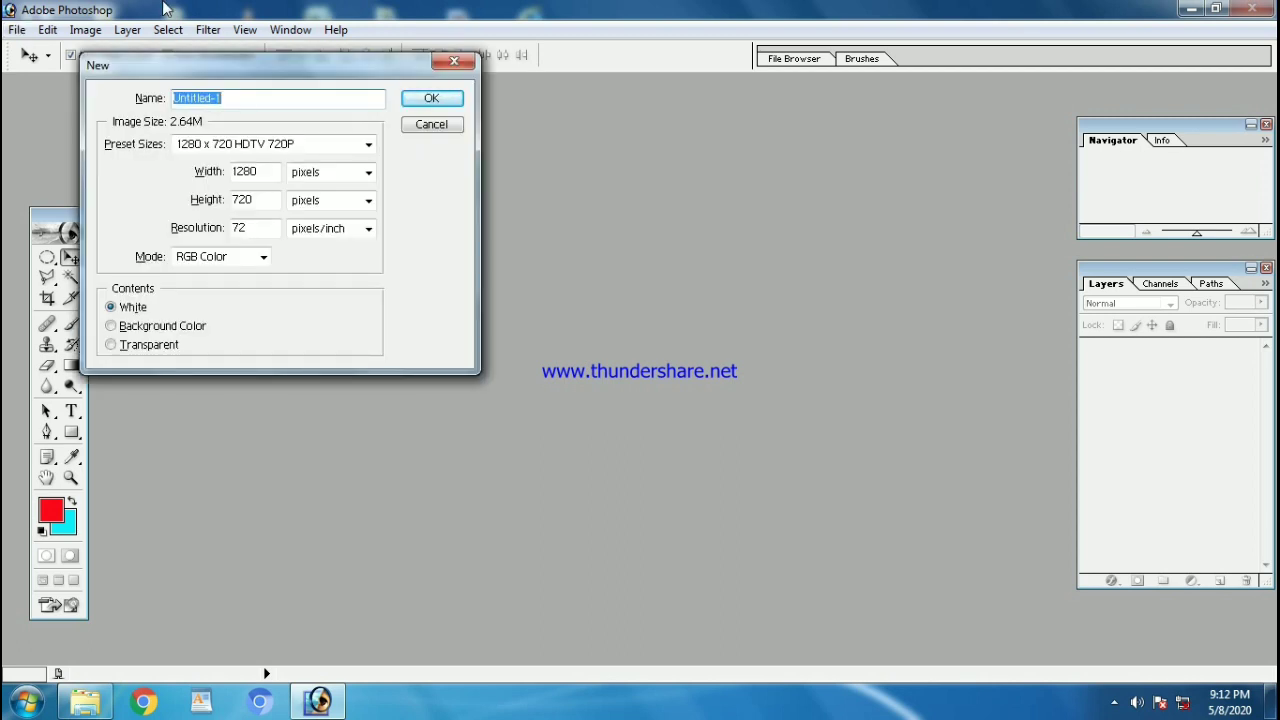
left_click_drag(262, 70, 465, 78)
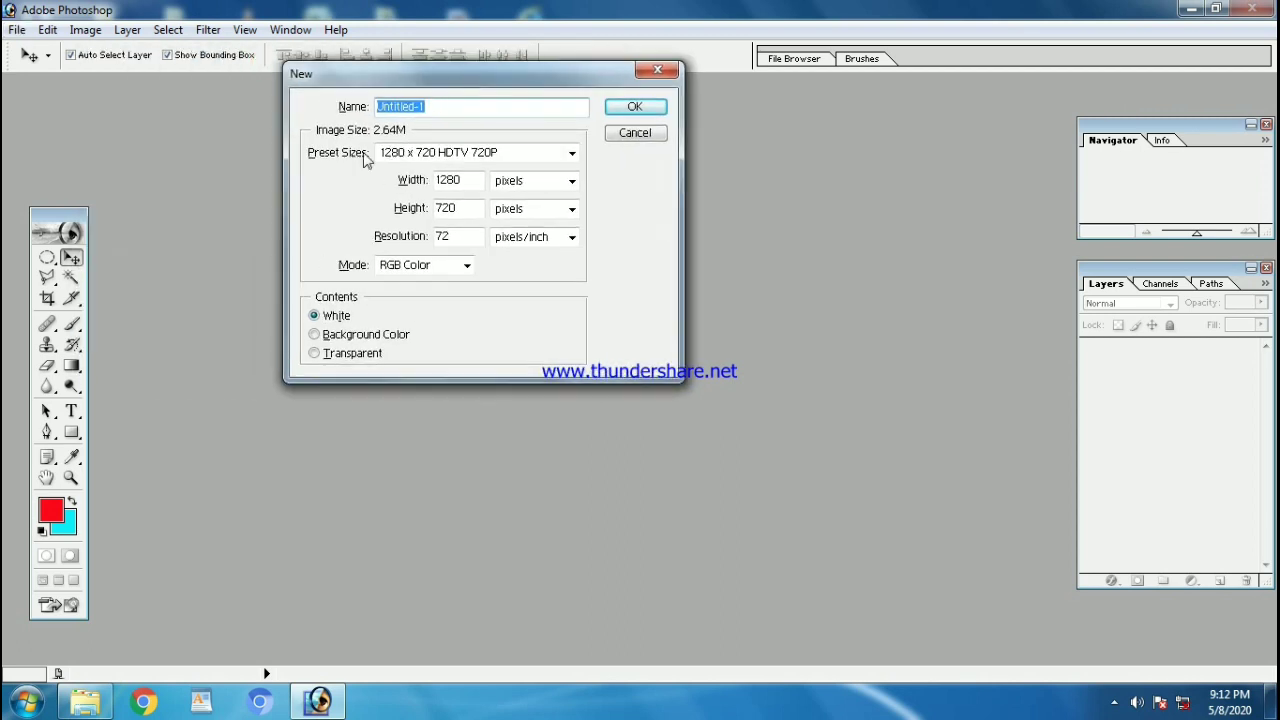
left_click(636, 107)
left_click(786, 89)
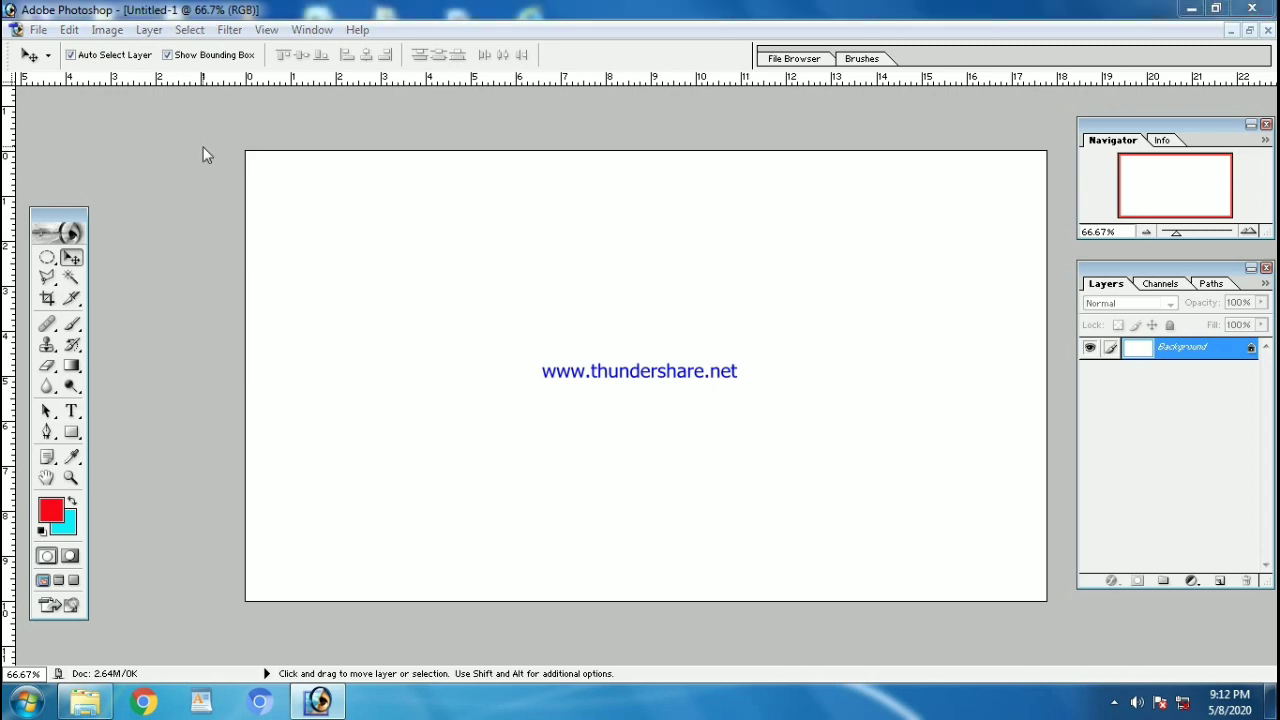
key("ctrl+o")
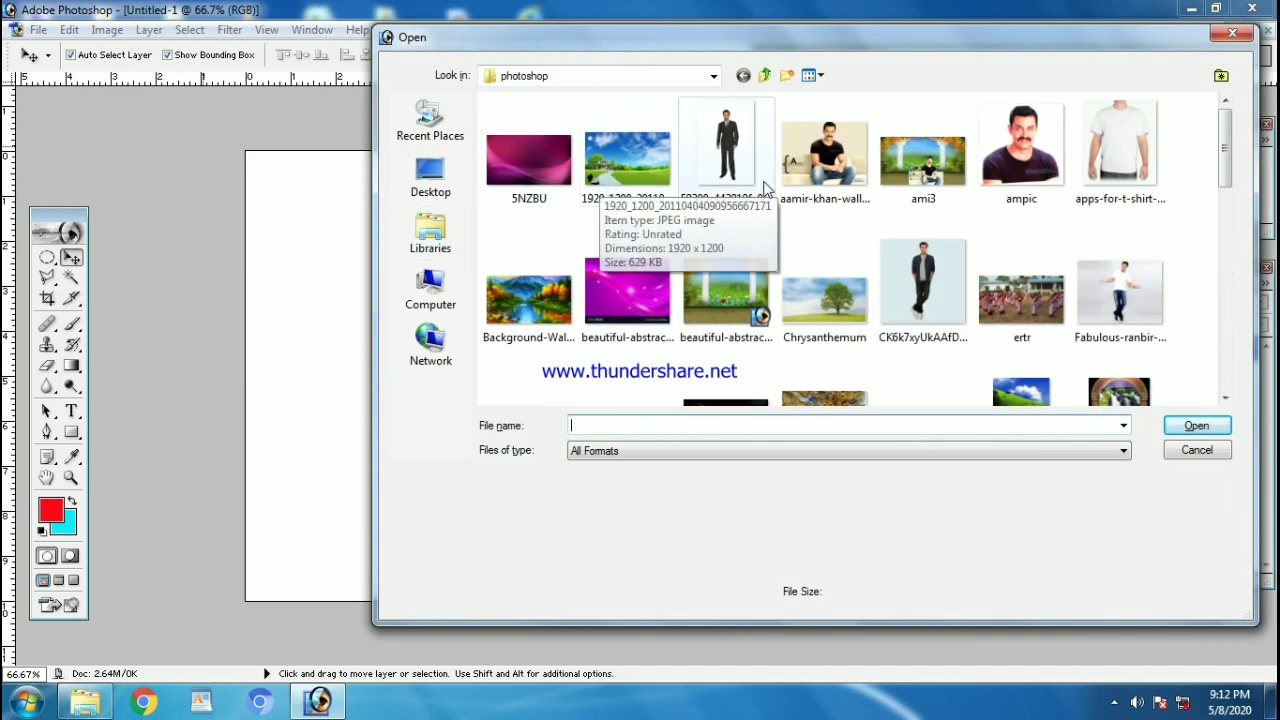
Open the autumn nature wallpaper, then close it unused
double_click(518, 310)
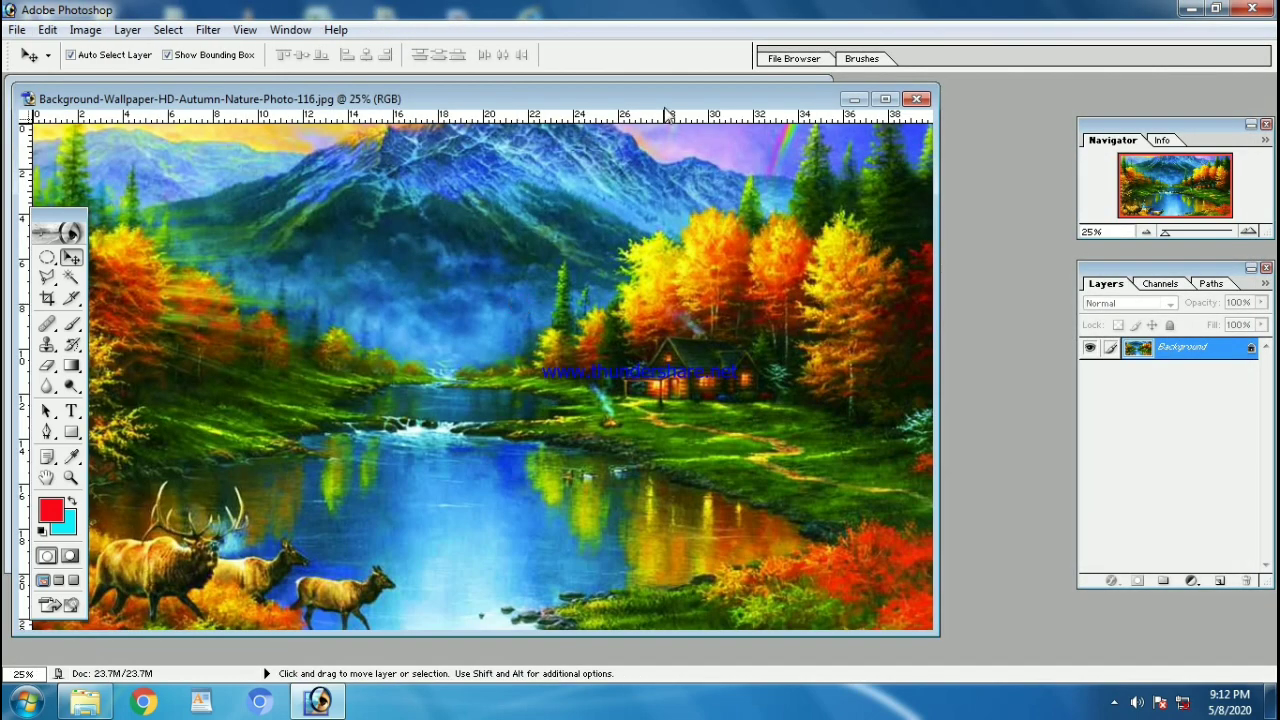
left_click_drag(665, 100, 834, 128)
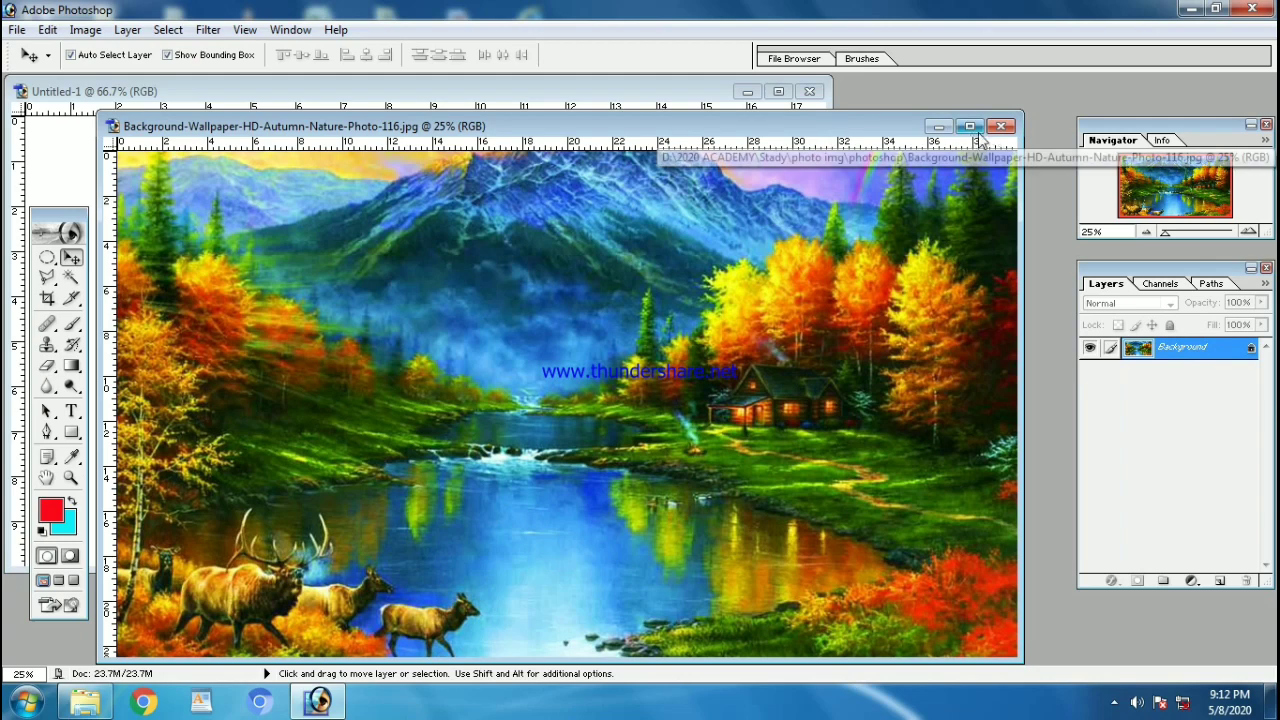
left_click(1001, 126)
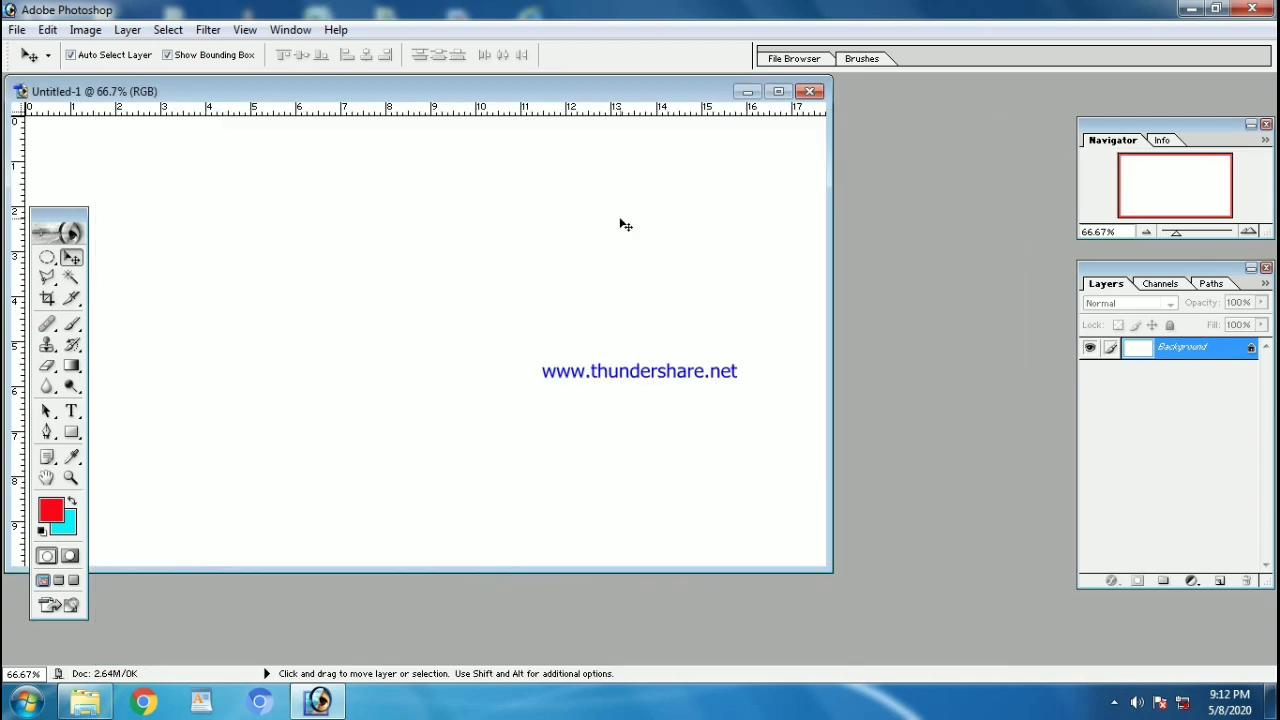
Open the 1920_1200 sky-and-park photo, close it, and paste it into Untitled-1 as Layer 1
key("ctrl+o")
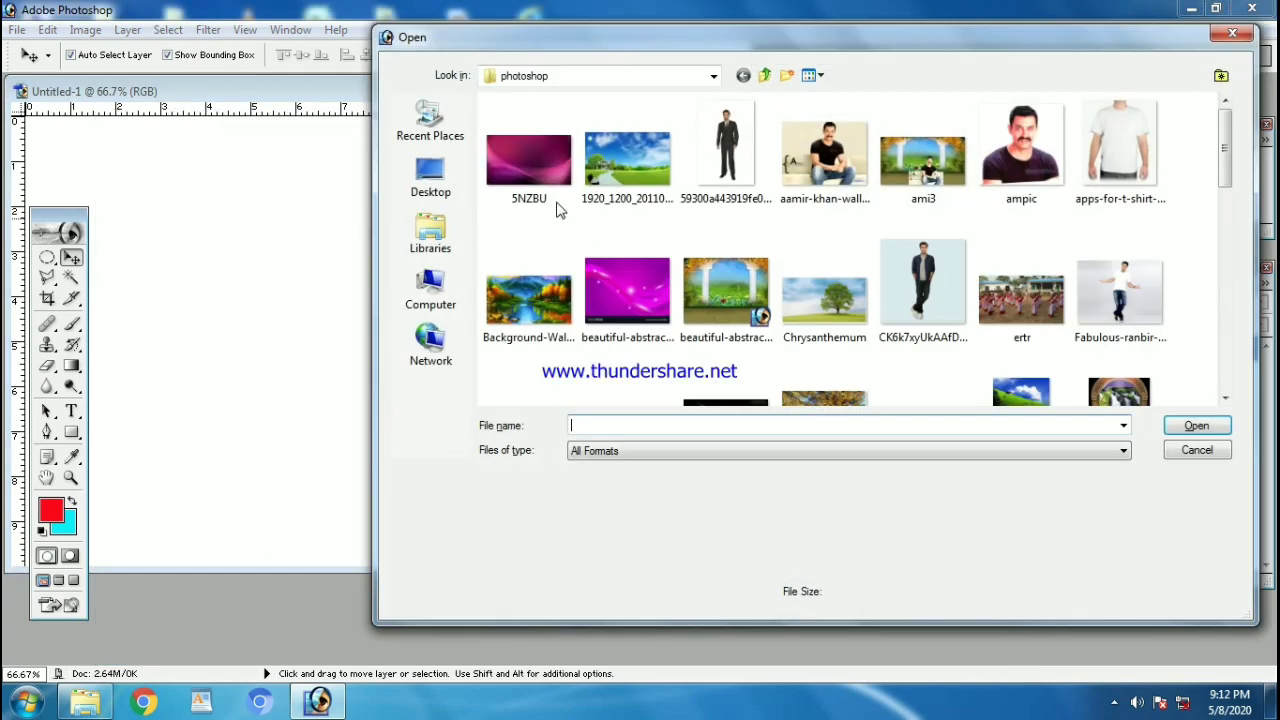
double_click(627, 158)
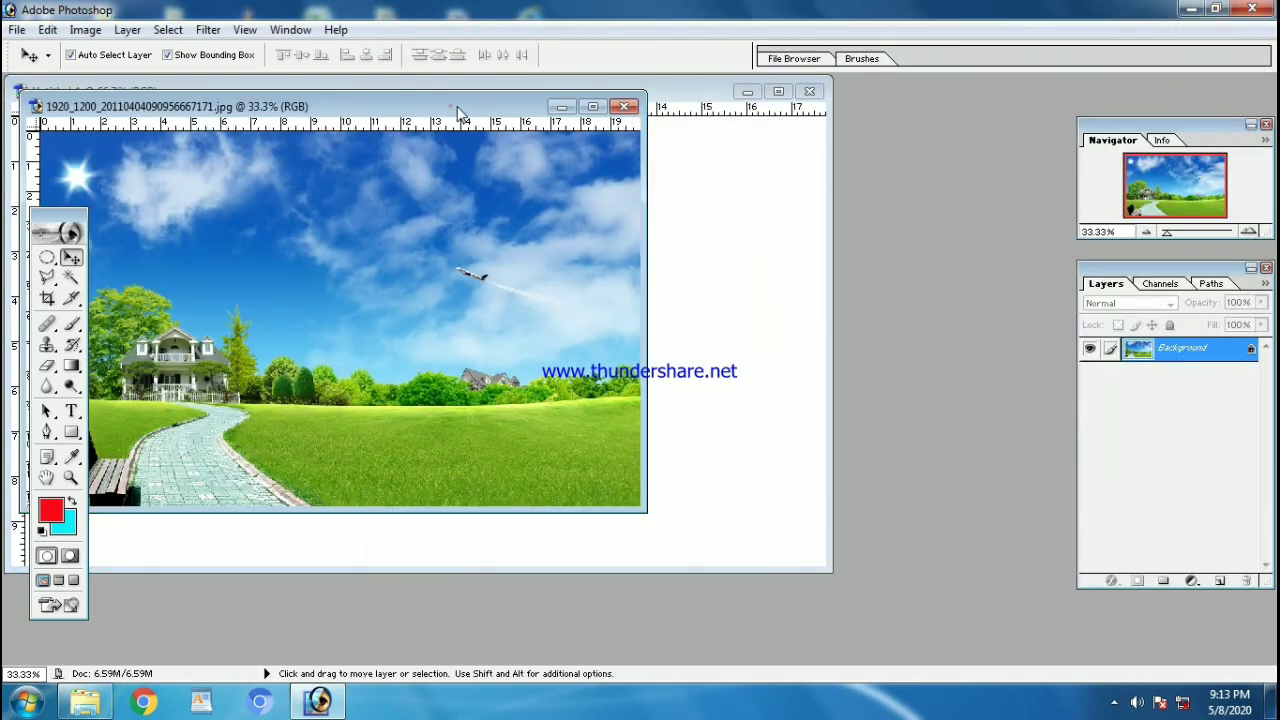
left_click_drag(458, 112, 771, 123)
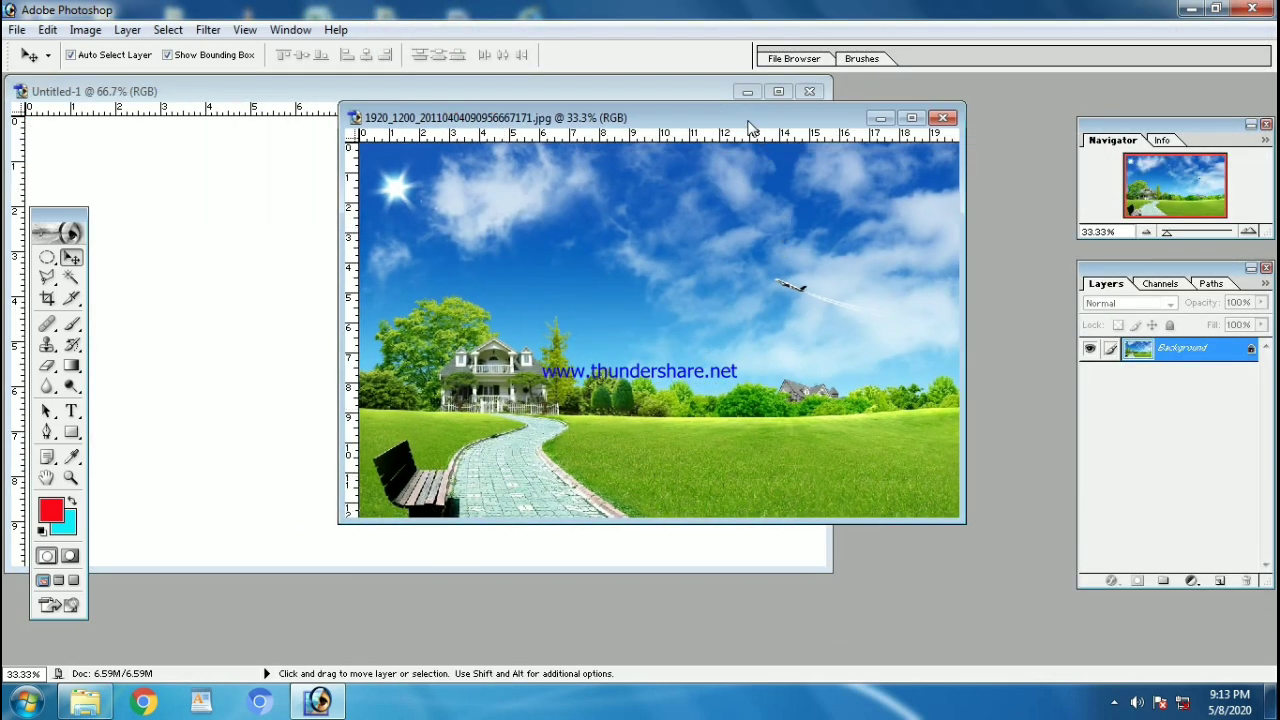
left_click_drag(752, 127, 882, 148)
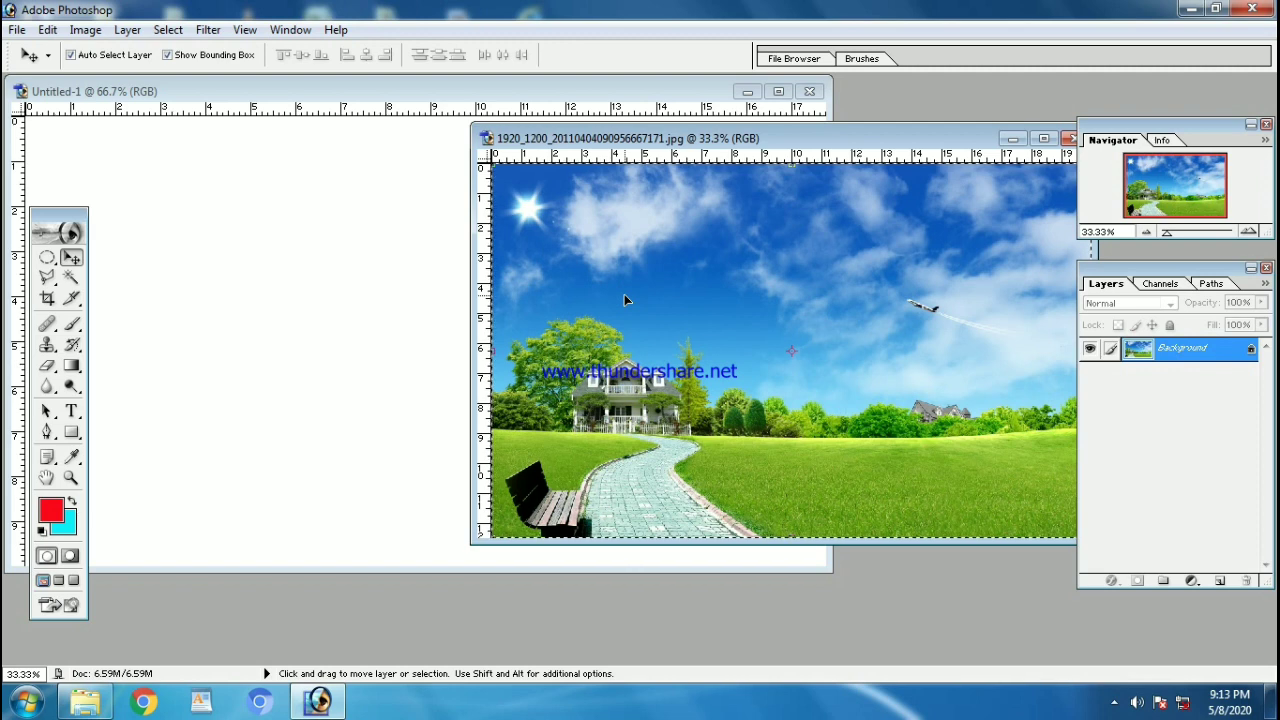
key("ctrl+w")
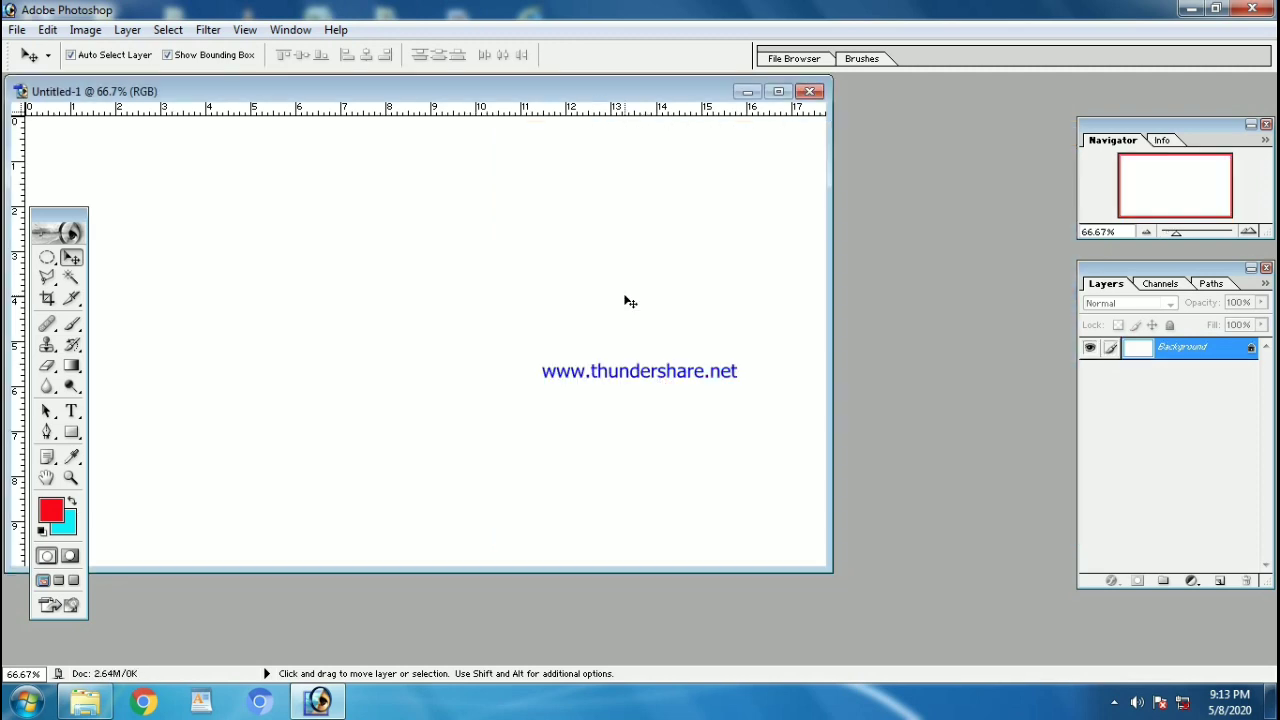
key("ctrl+v")
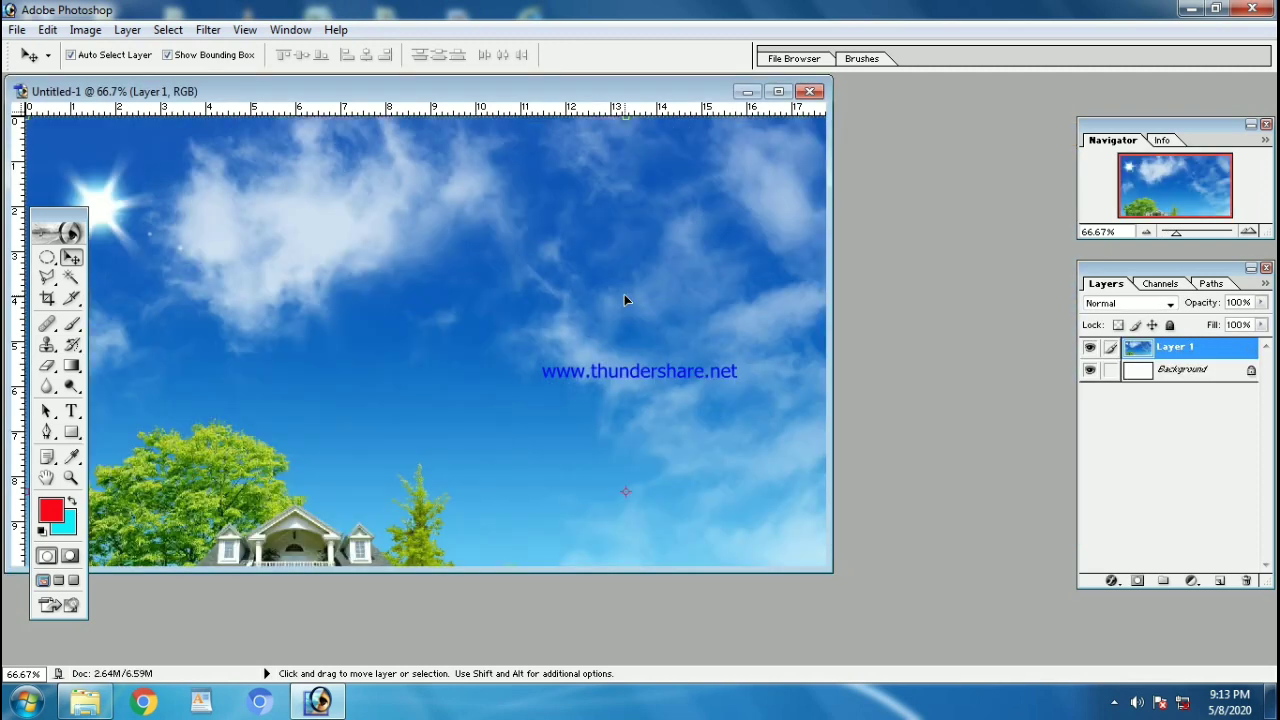
Scale and position the park landscape layer to exactly fill the 1280 × 720 canvas
left_click(778, 91)
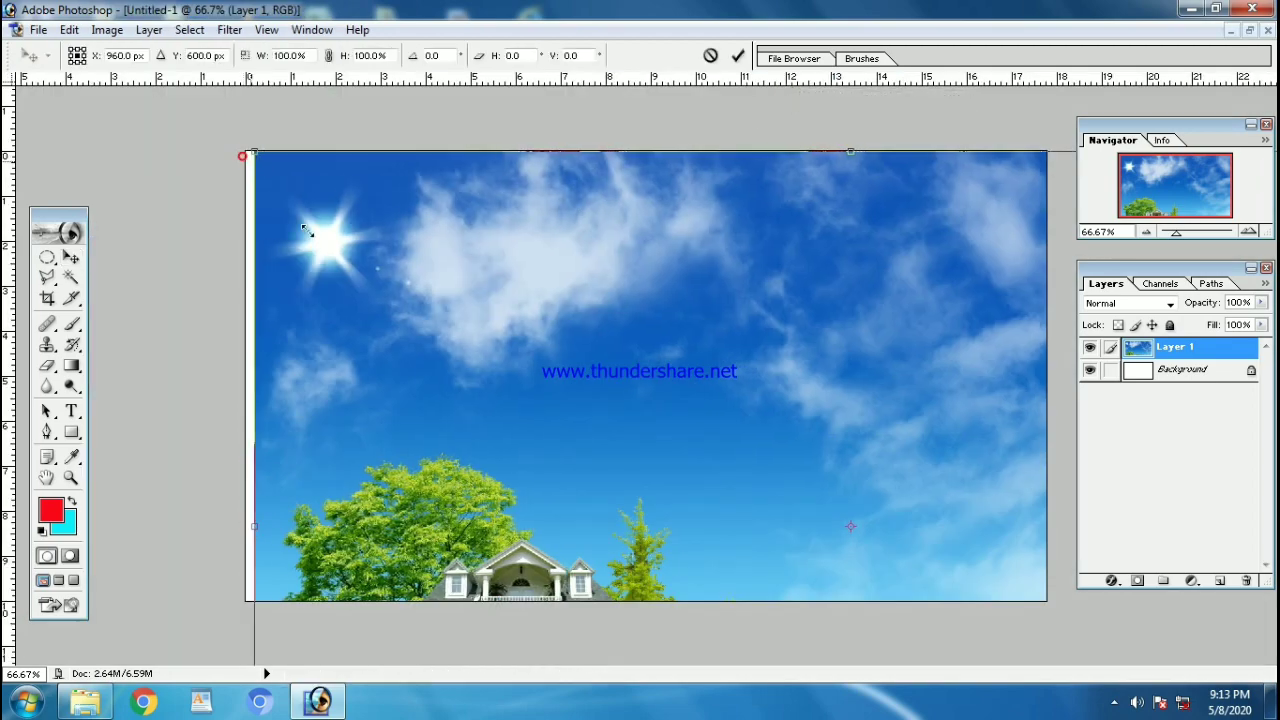
left_click_drag(246, 152, 443, 381)
left_click_drag(558, 466, 375, 252)
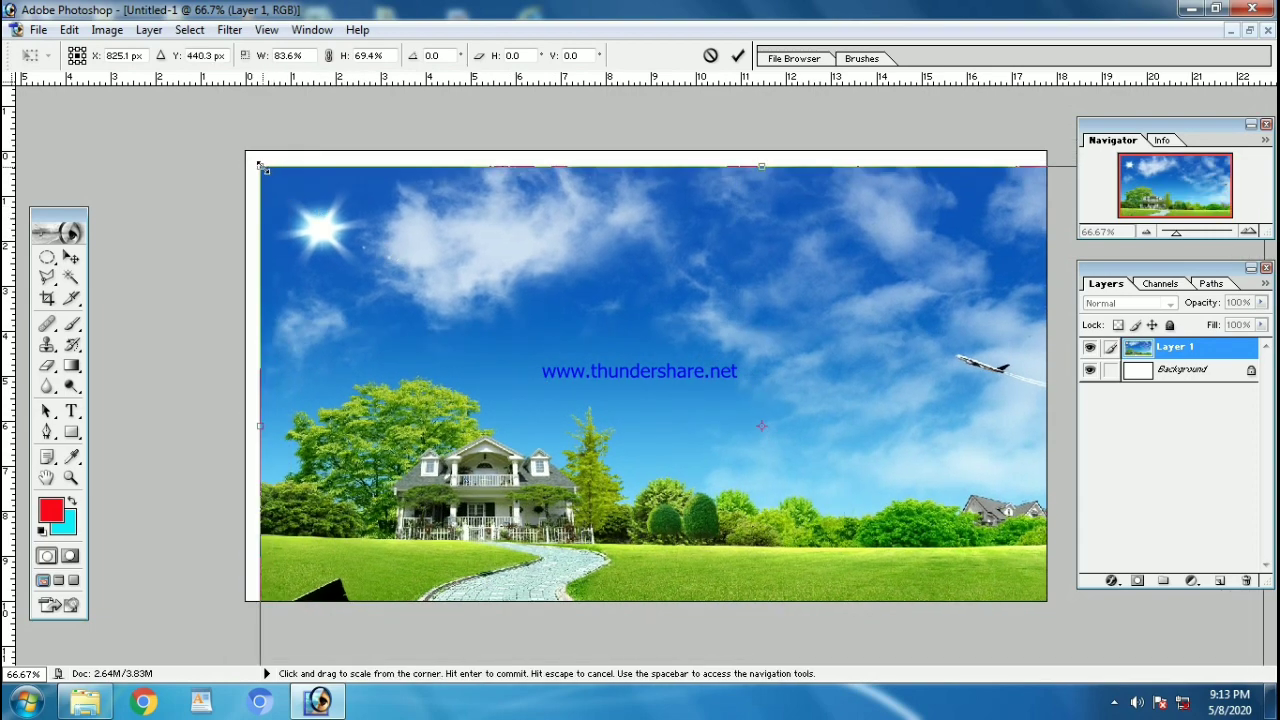
left_click_drag(261, 168, 338, 261)
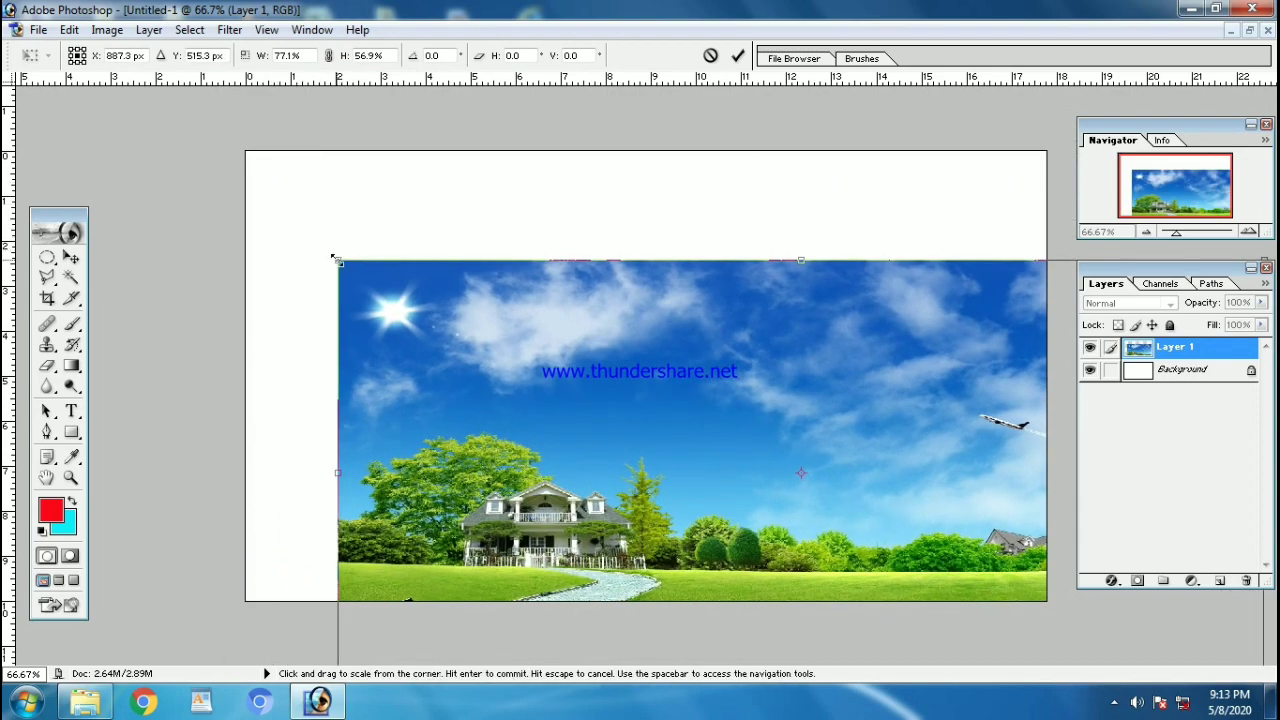
left_click_drag(336, 258, 420, 371)
mouse_move(490, 498)
left_mouse_down()
mouse_move(351, 268)
mouse_move(329, 270)
left_mouse_up()
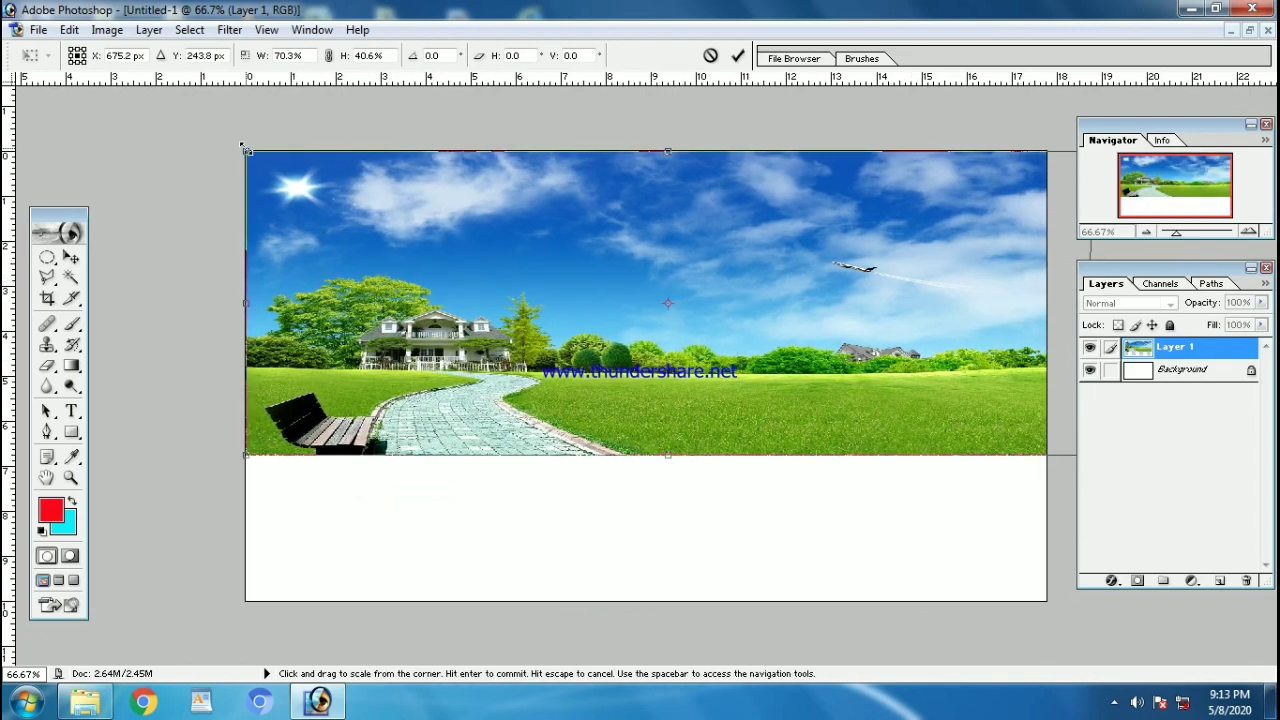
left_click_drag(243, 147, 422, 208)
left_click_drag(527, 273, 305, 222)
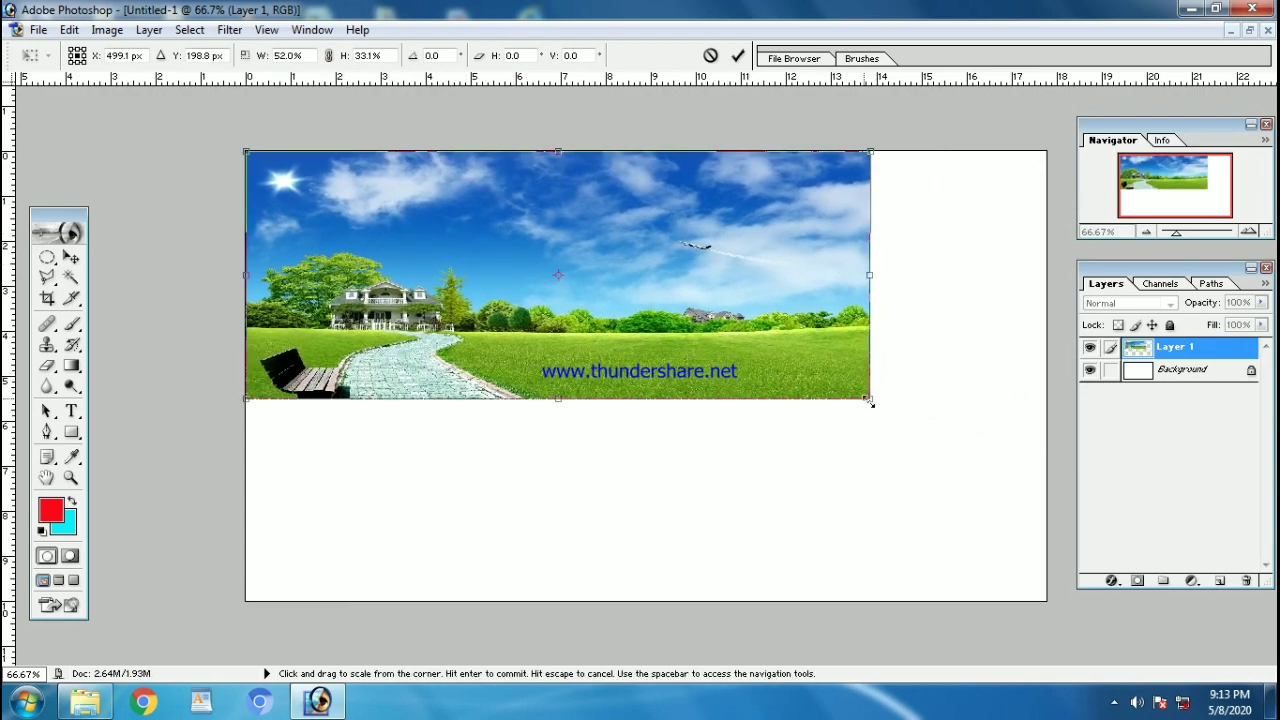
left_click_drag(868, 400, 1045, 610)
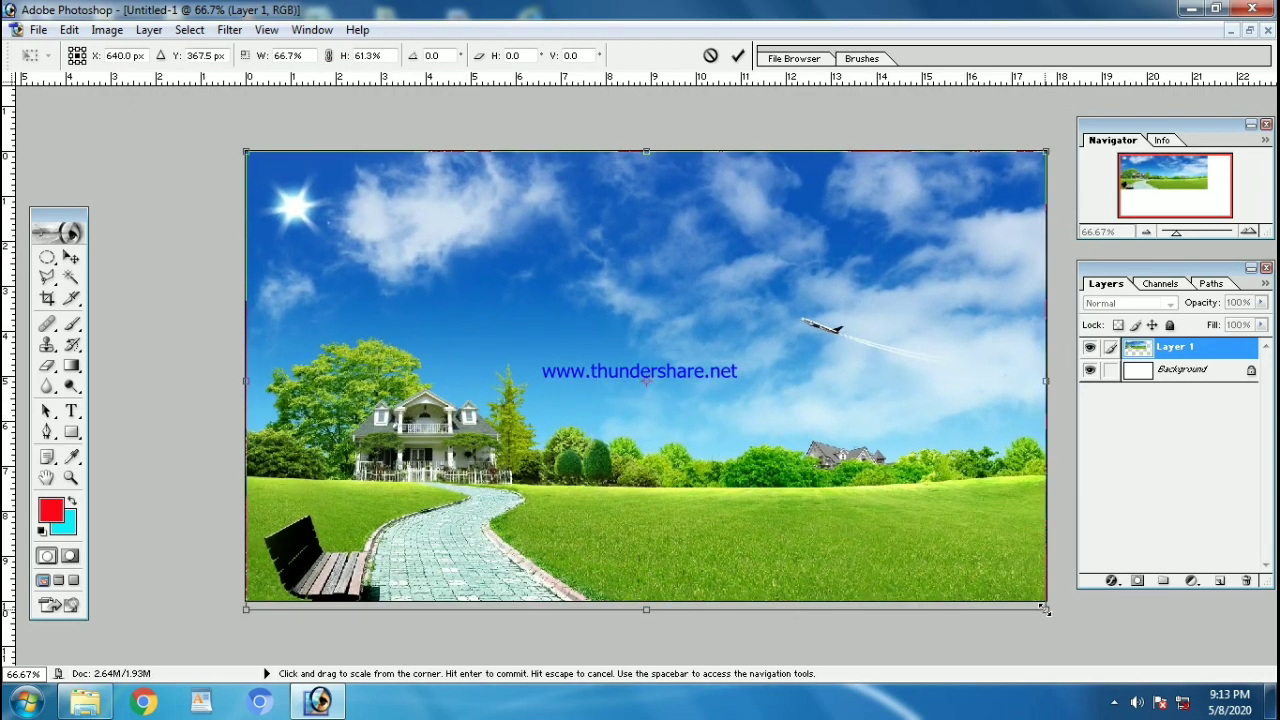
key("Return")
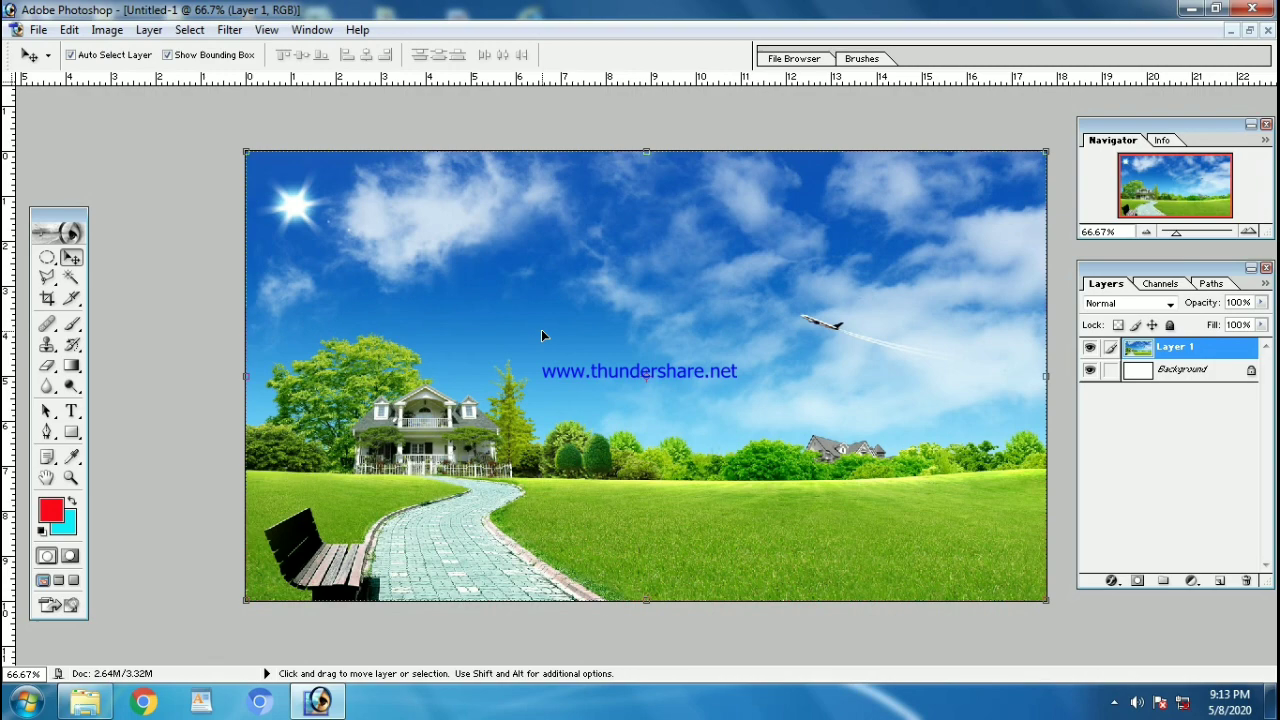
Open Man-in-Suit-Walking.png beside the composite and drag the man toward Untitled-1 with the Move tool
key("ctrl+o")
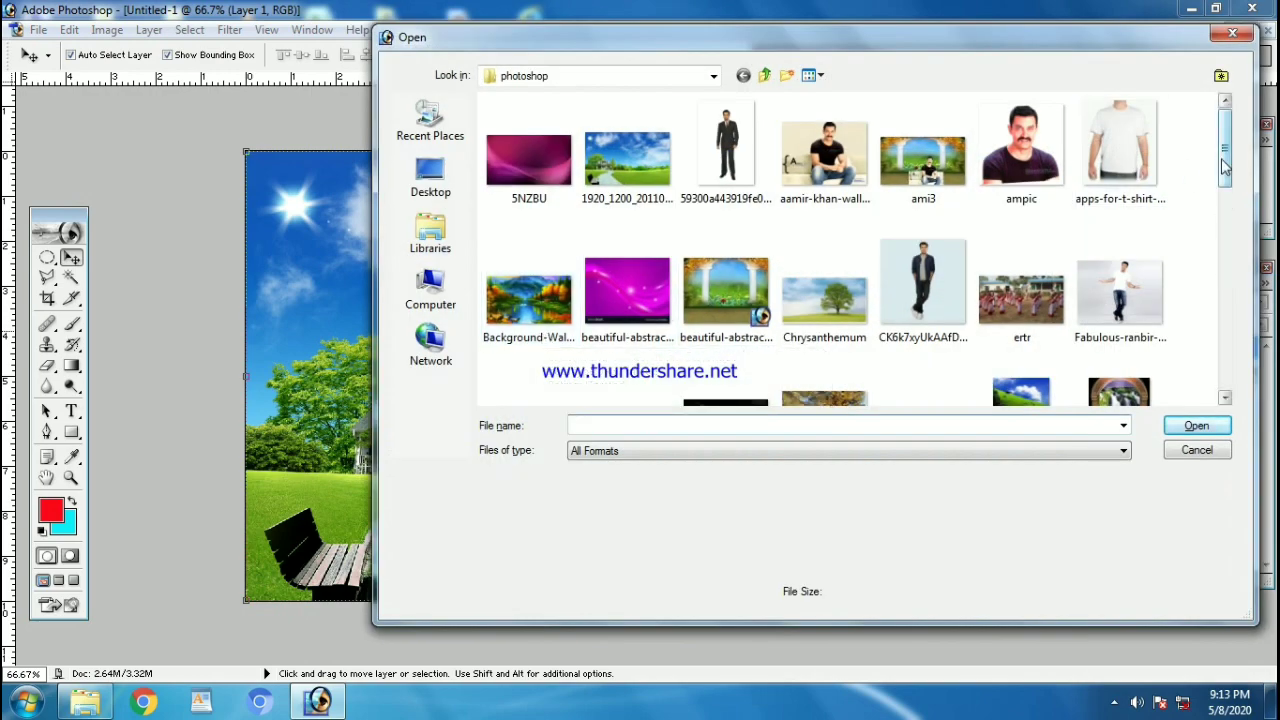
left_click_drag(1221, 160, 1233, 312)
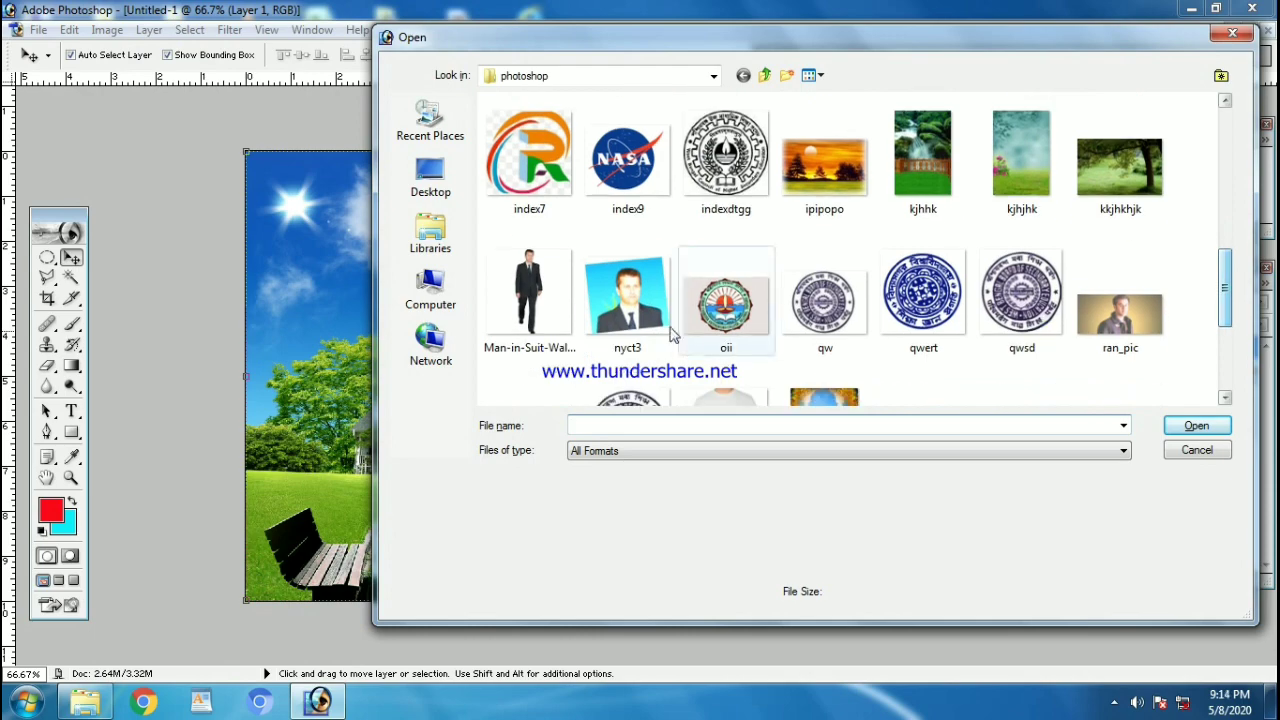
mouse_move(528, 290)
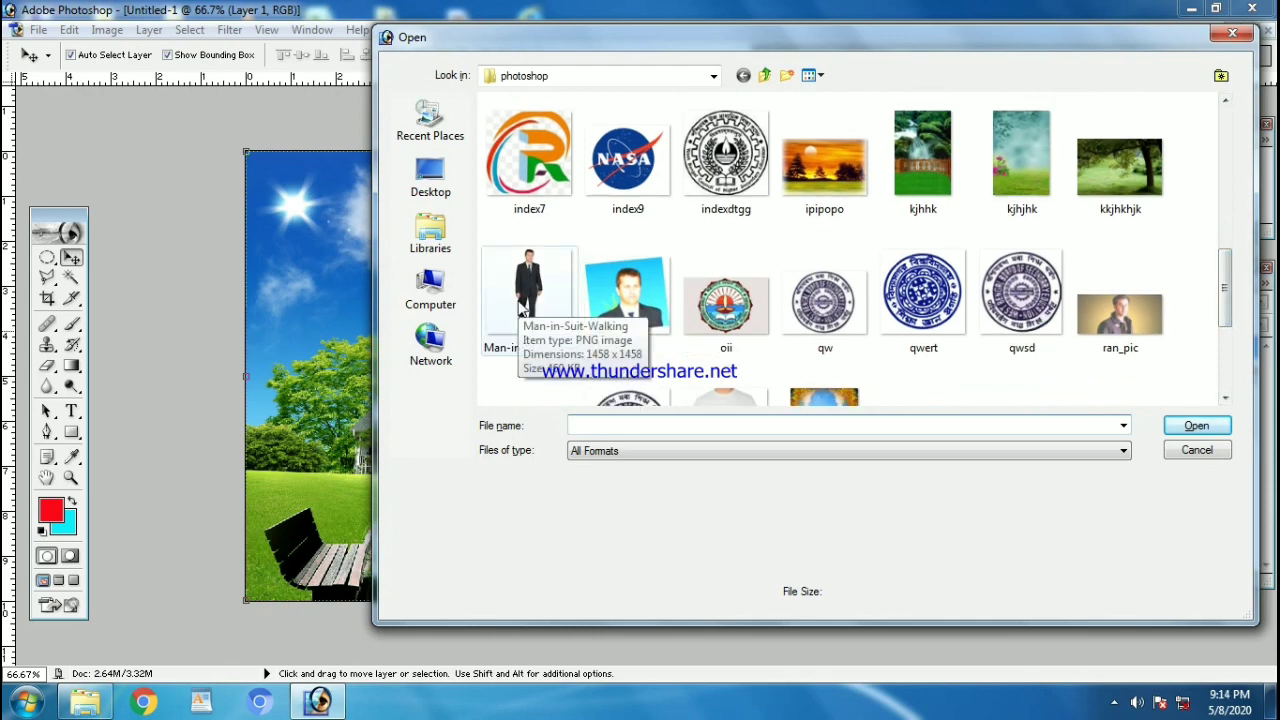
double_click(527, 295)
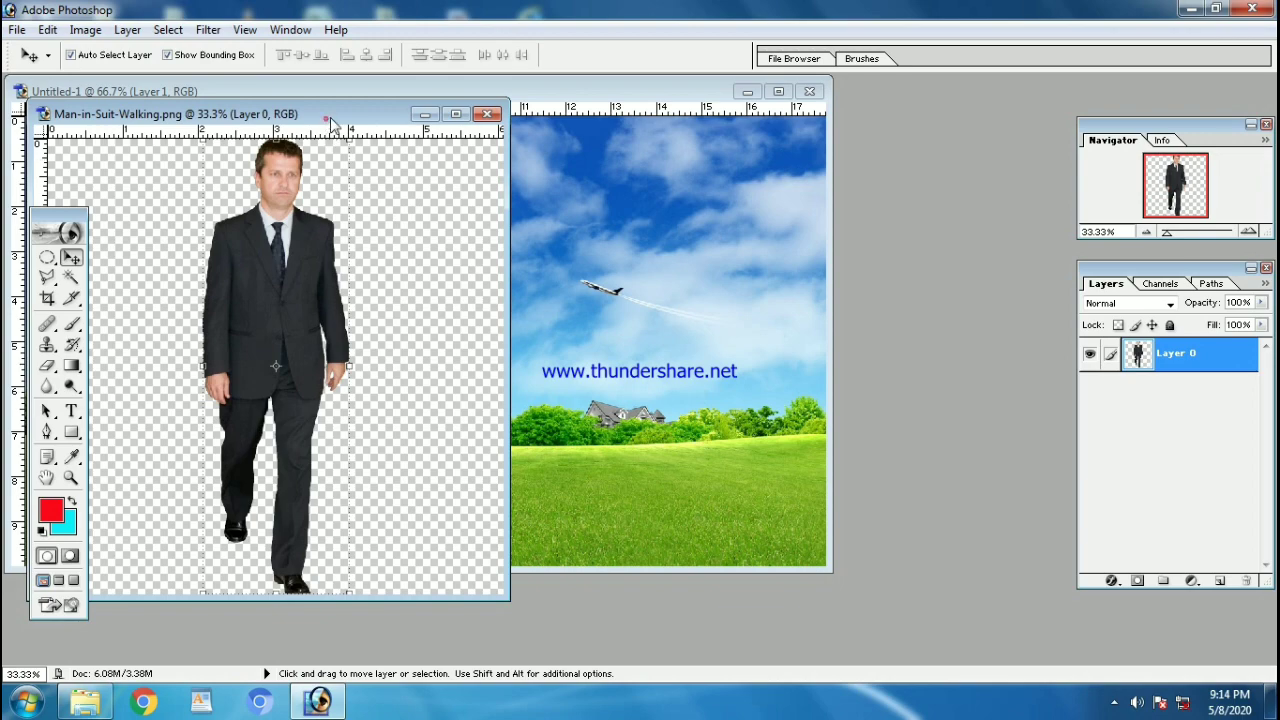
left_click_drag(333, 123, 793, 159)
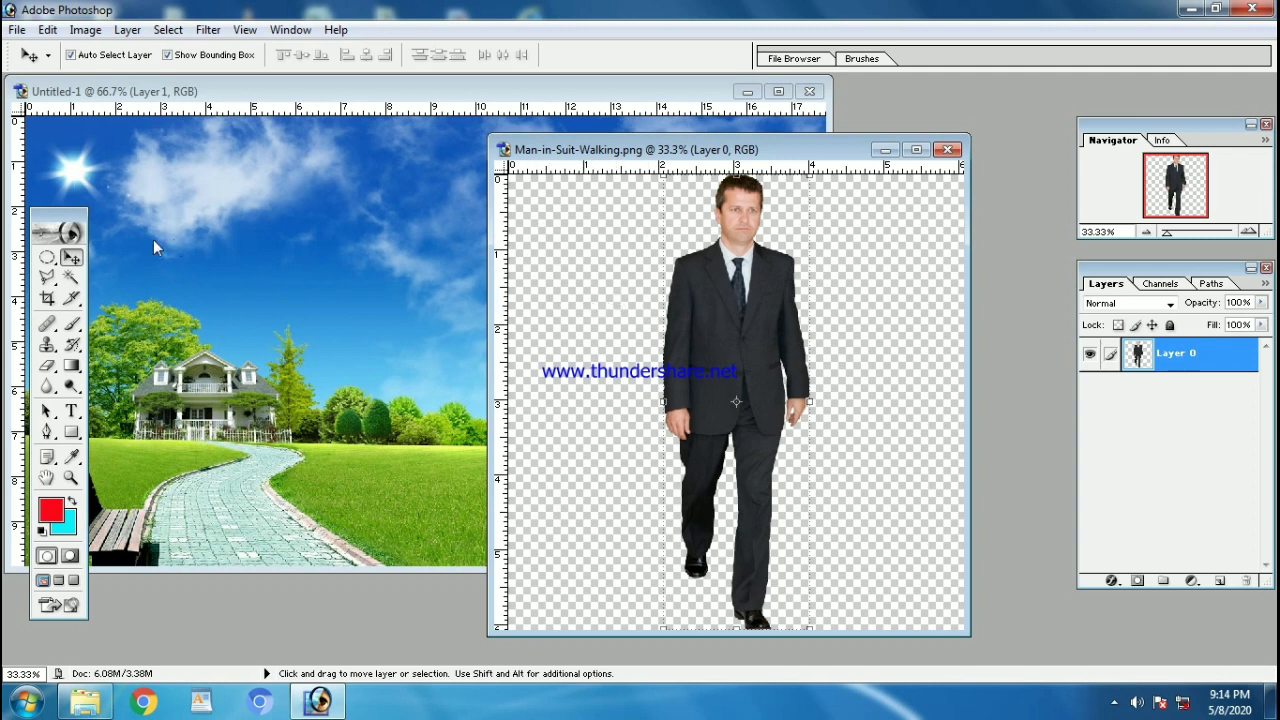
left_click(73, 260)
left_click_drag(723, 297, 326, 318)
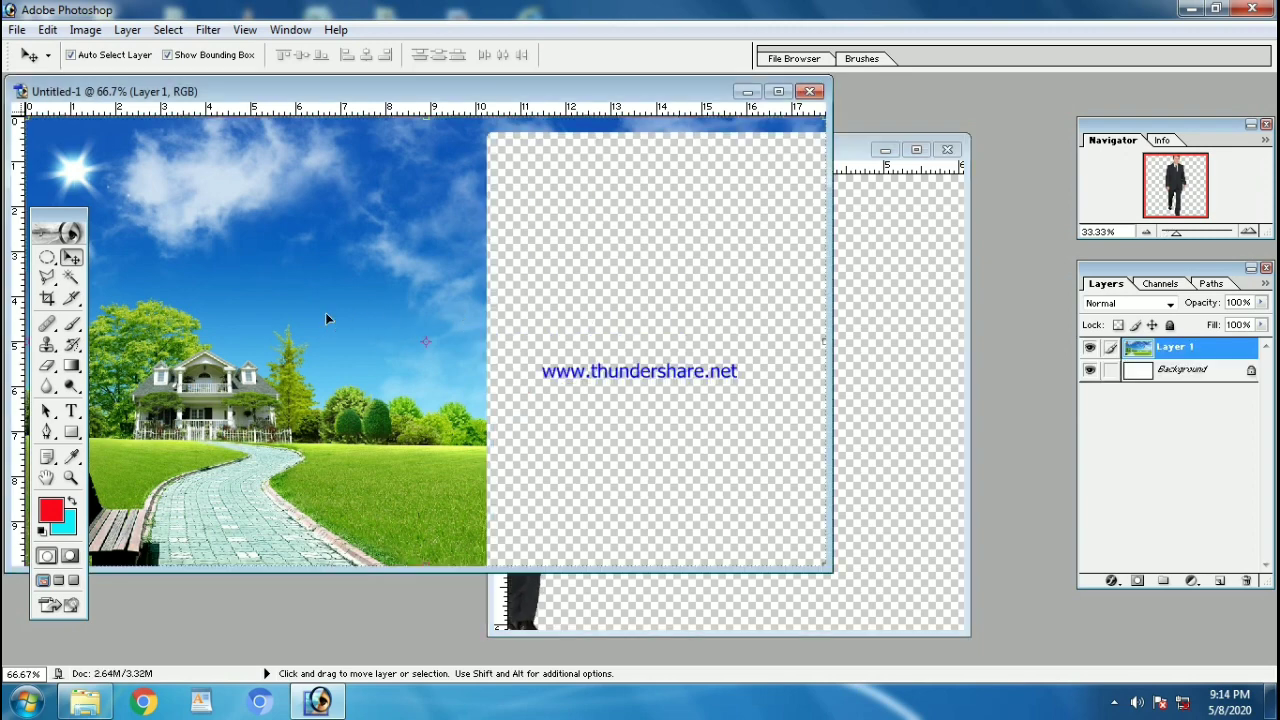
Close the man's source image, then Shift-scale him to 23.8% and place him on the path
left_click(853, 153)
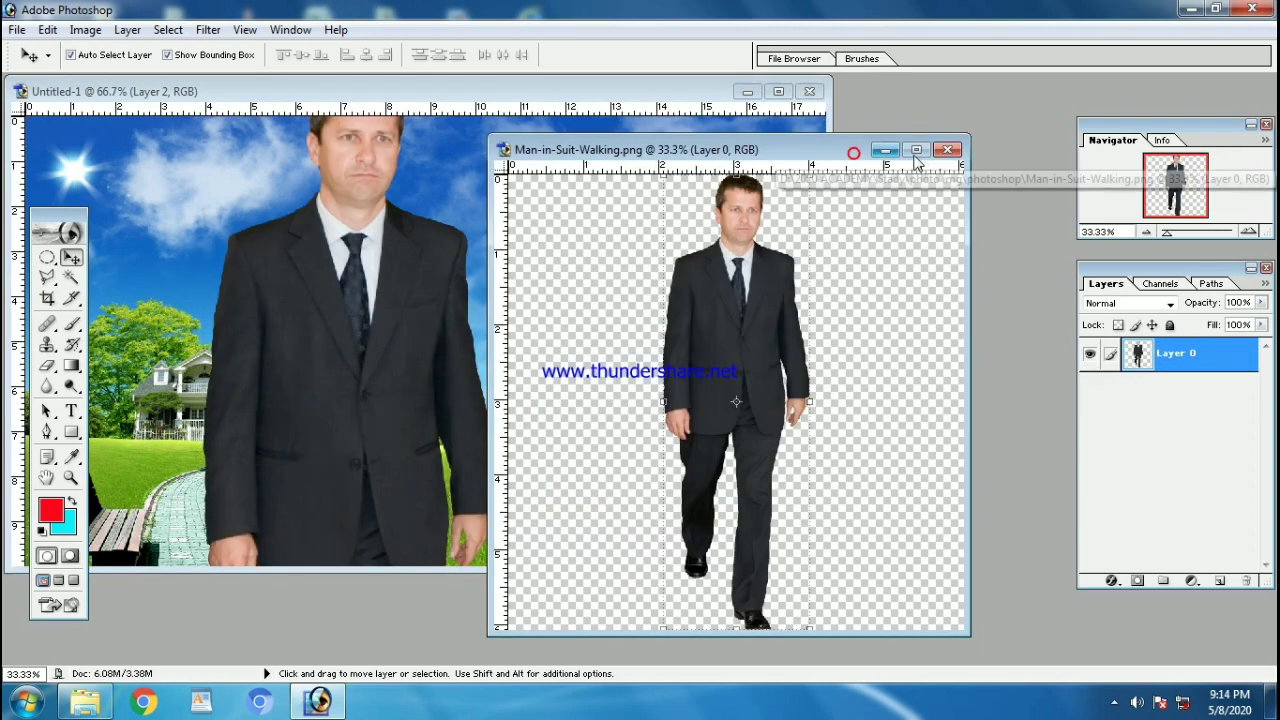
left_click(946, 150)
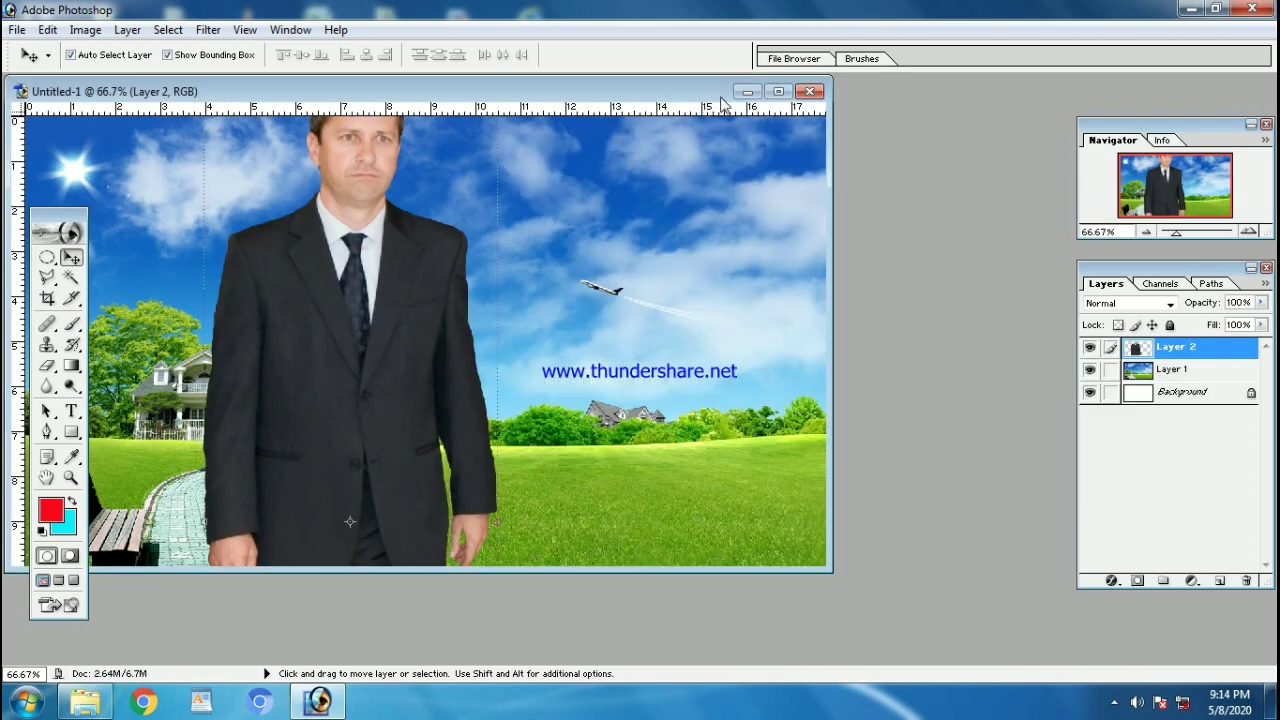
mouse_move(375, 217)
left_mouse_down()
mouse_move(375, 285)
mouse_move(375, 249)
left_mouse_up()
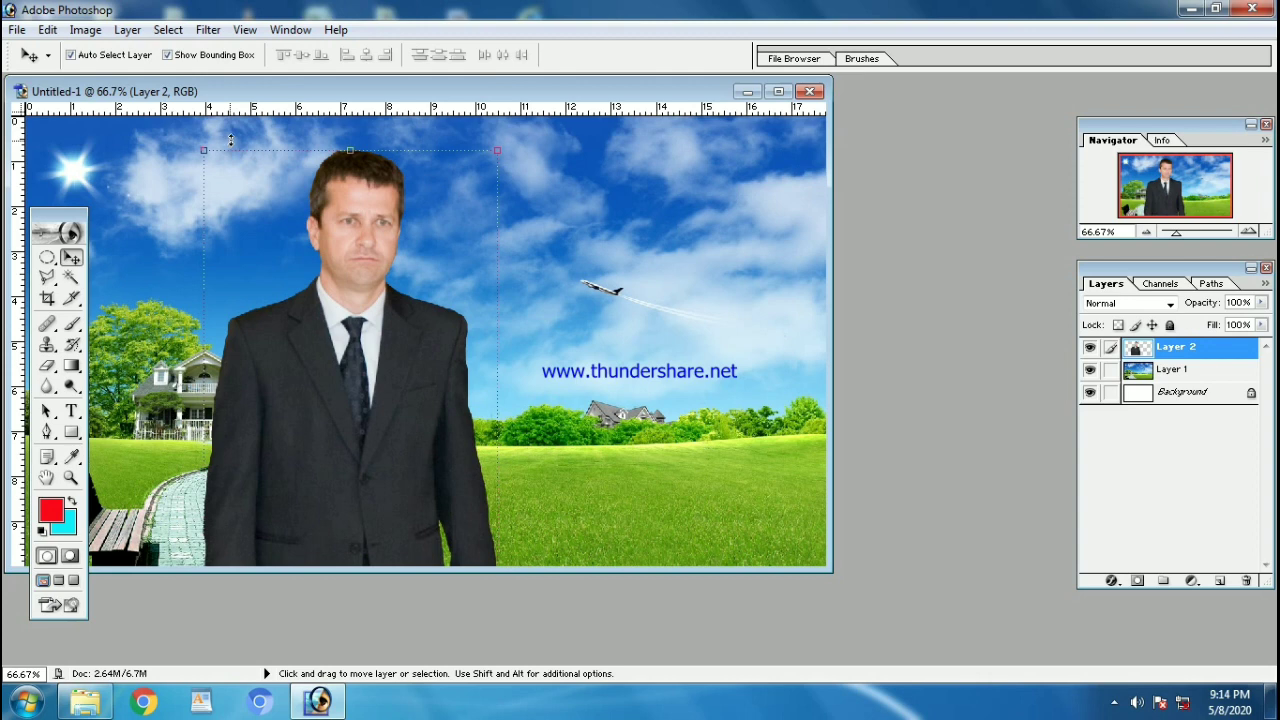
key("shift")
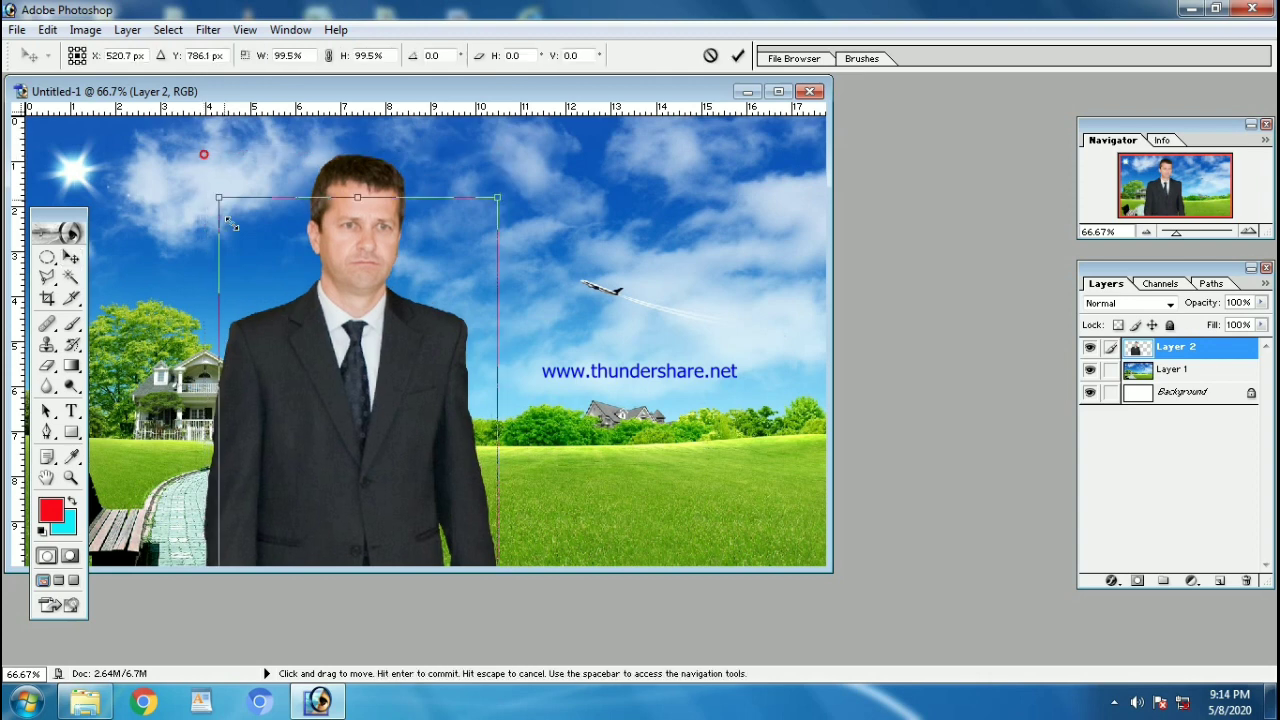
mouse_move(202, 152)
left_mouse_down()
mouse_move(361, 499)
mouse_move(200, 230)
left_mouse_up()
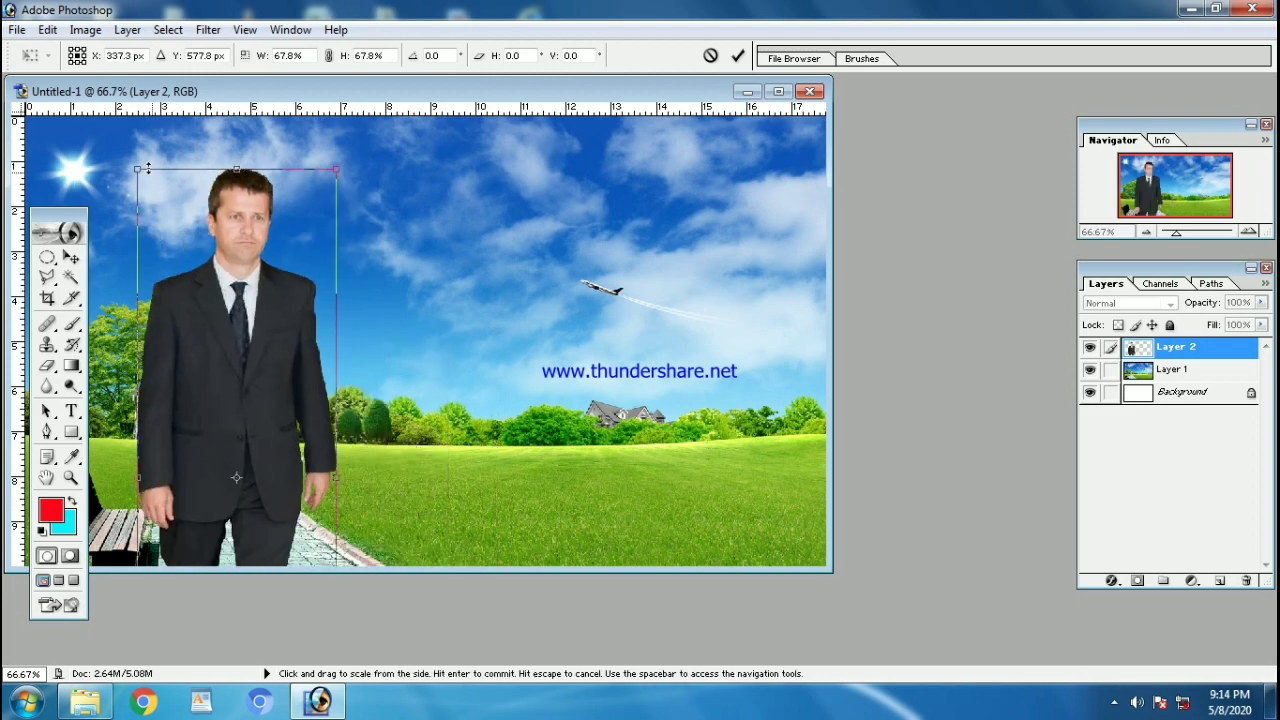
left_click_drag(139, 168, 200, 354)
mouse_move(253, 437)
left_mouse_down()
mouse_move(210, 343)
mouse_move(224, 249)
left_mouse_up()
mouse_move(163, 178)
left_mouse_down()
mouse_move(231, 348)
mouse_move(239, 311)
left_mouse_up()
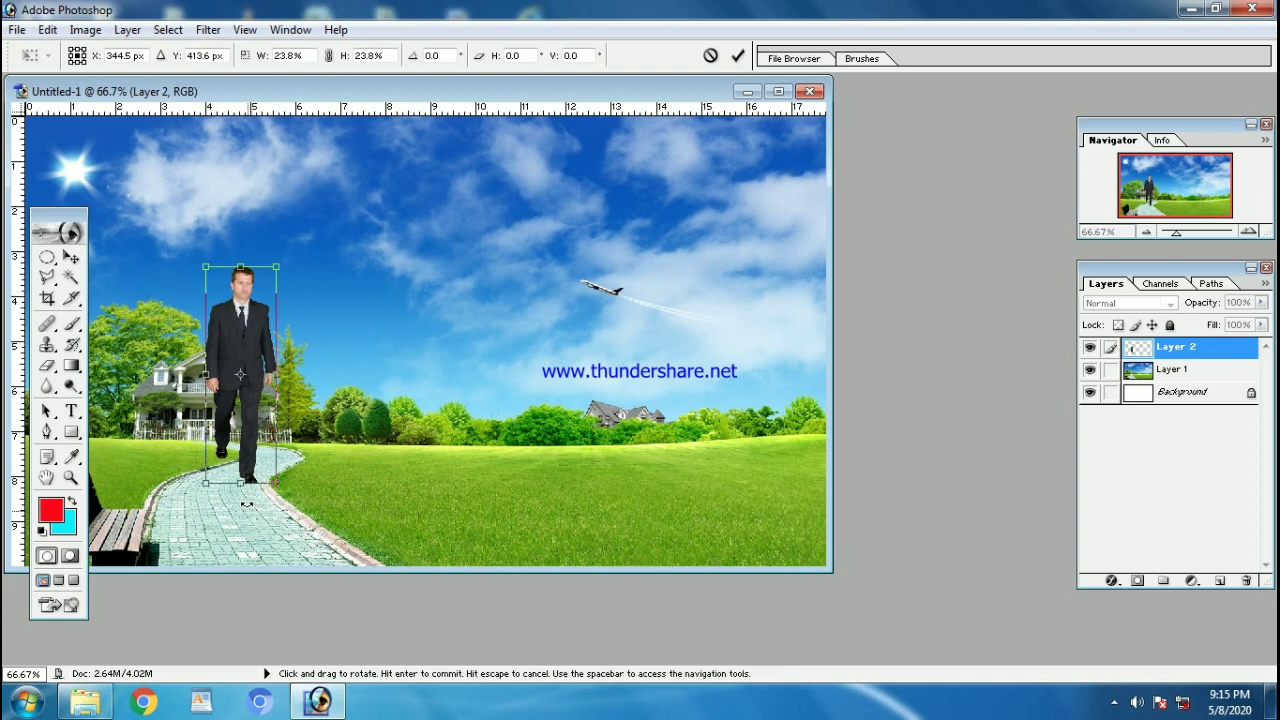
left_click(737, 55)
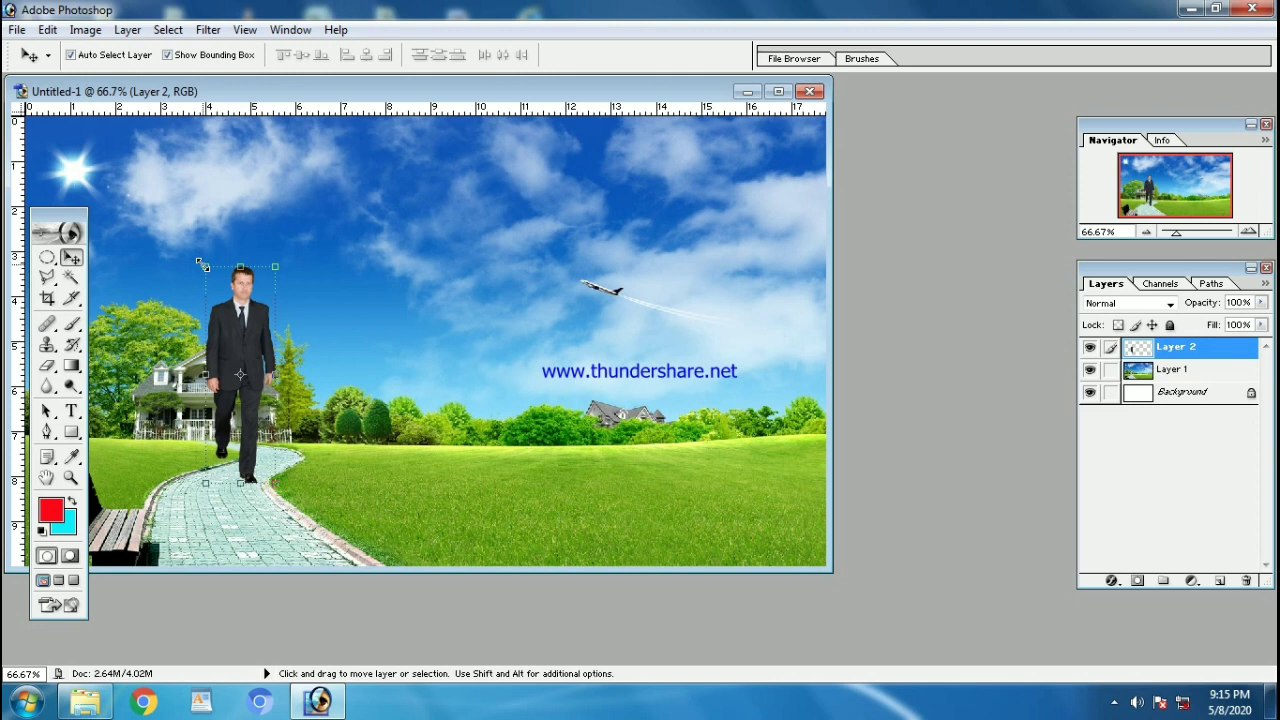
Shrink the man further to 67.8% so he stands smaller beside the house
left_click_drag(201, 264, 239, 369)
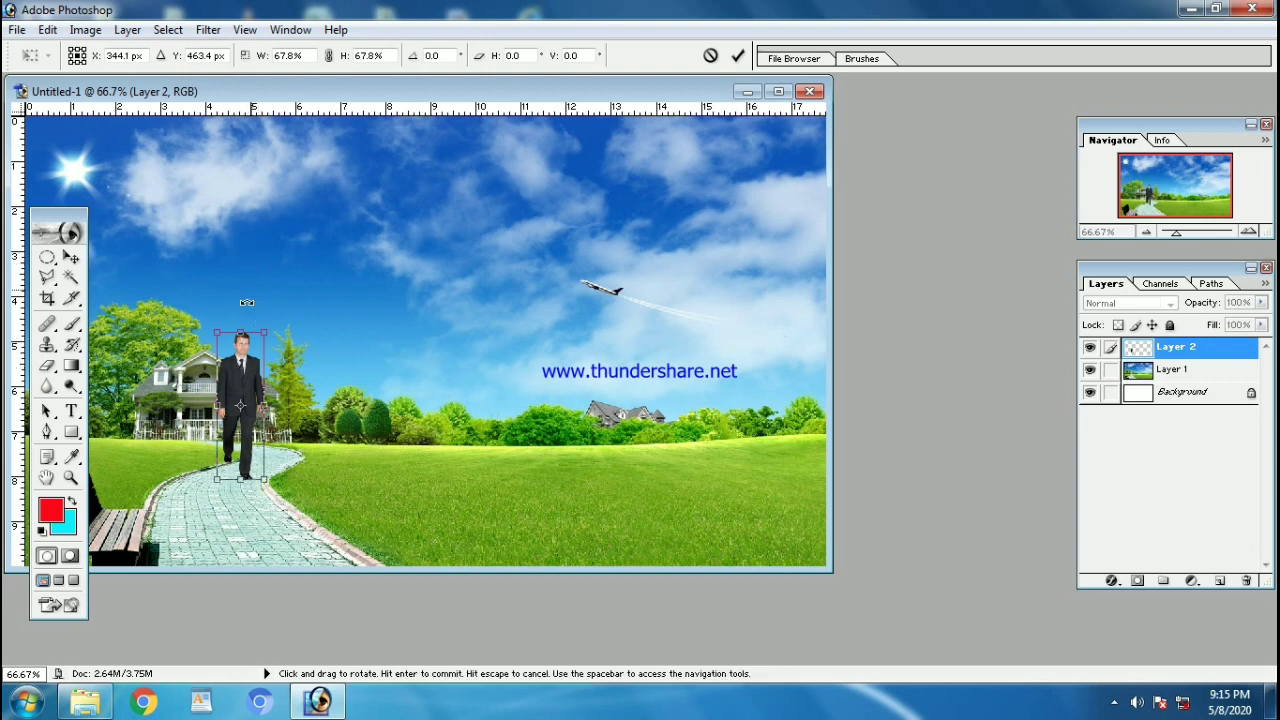
key("Return")
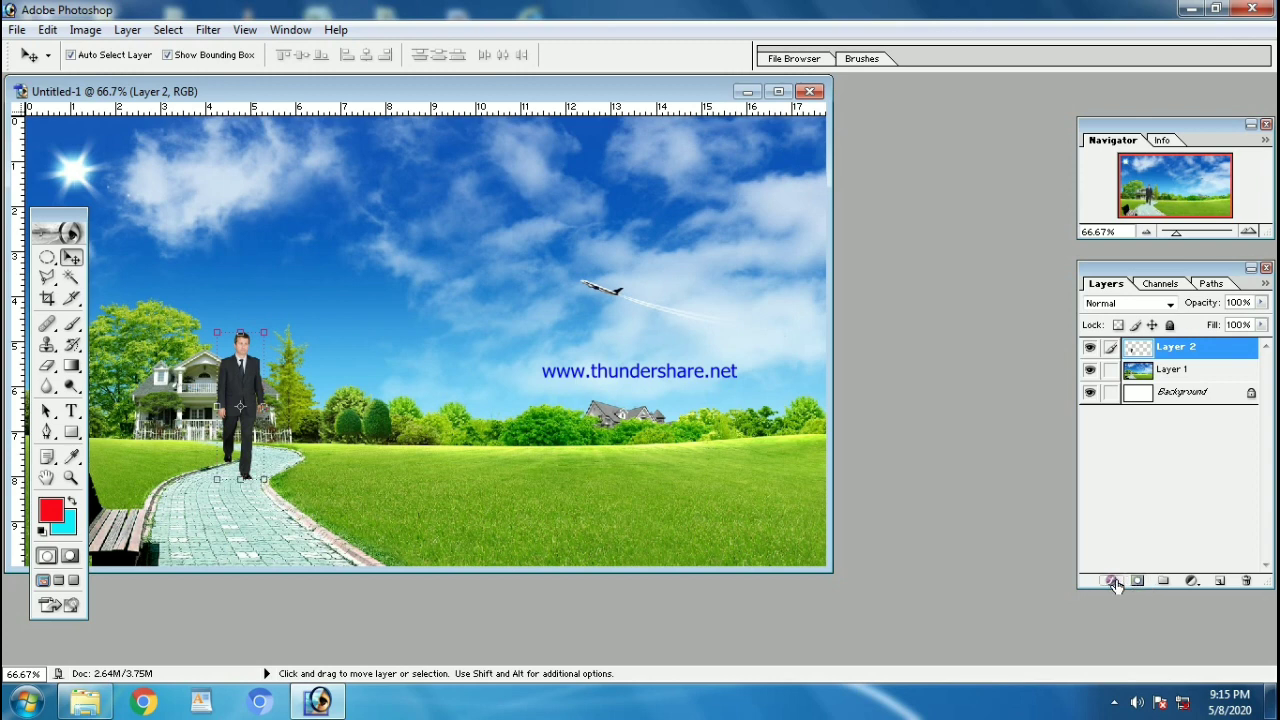
Duplicate Layer 2, hide Layer 2 copy, and reselect Layer 2 for a layer style
right_click(1205, 356)
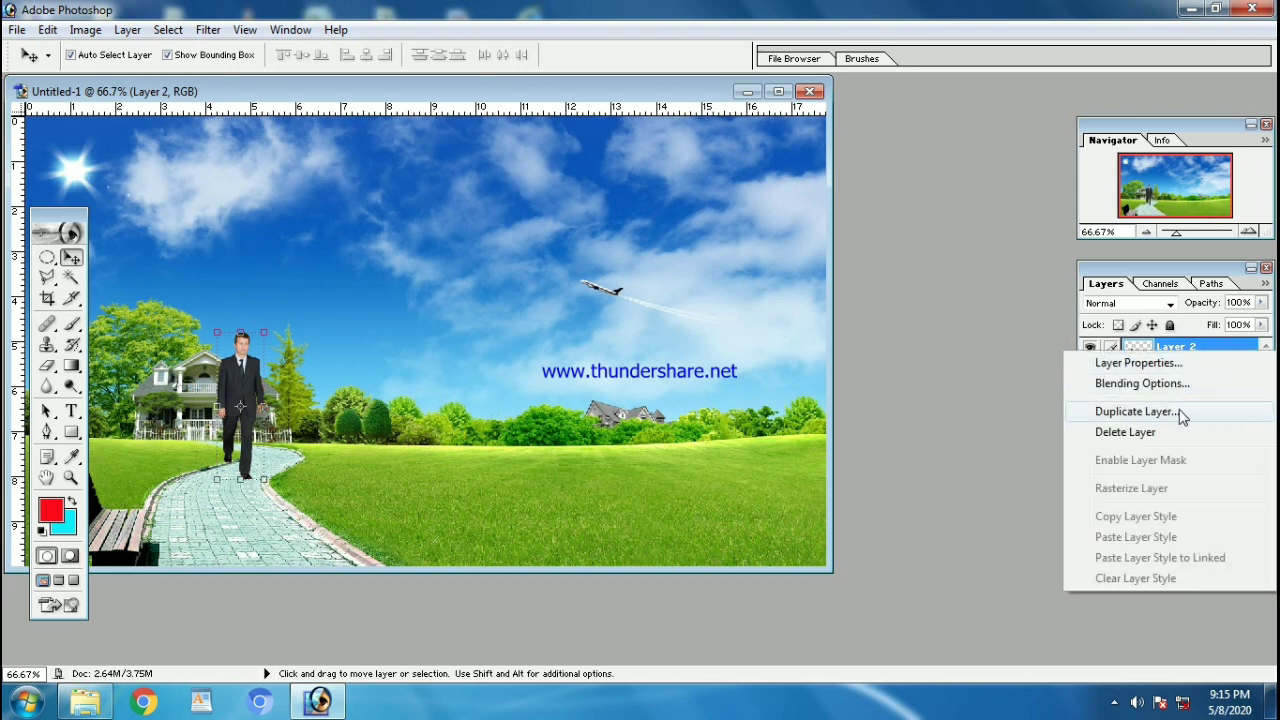
left_click(1042, 305)
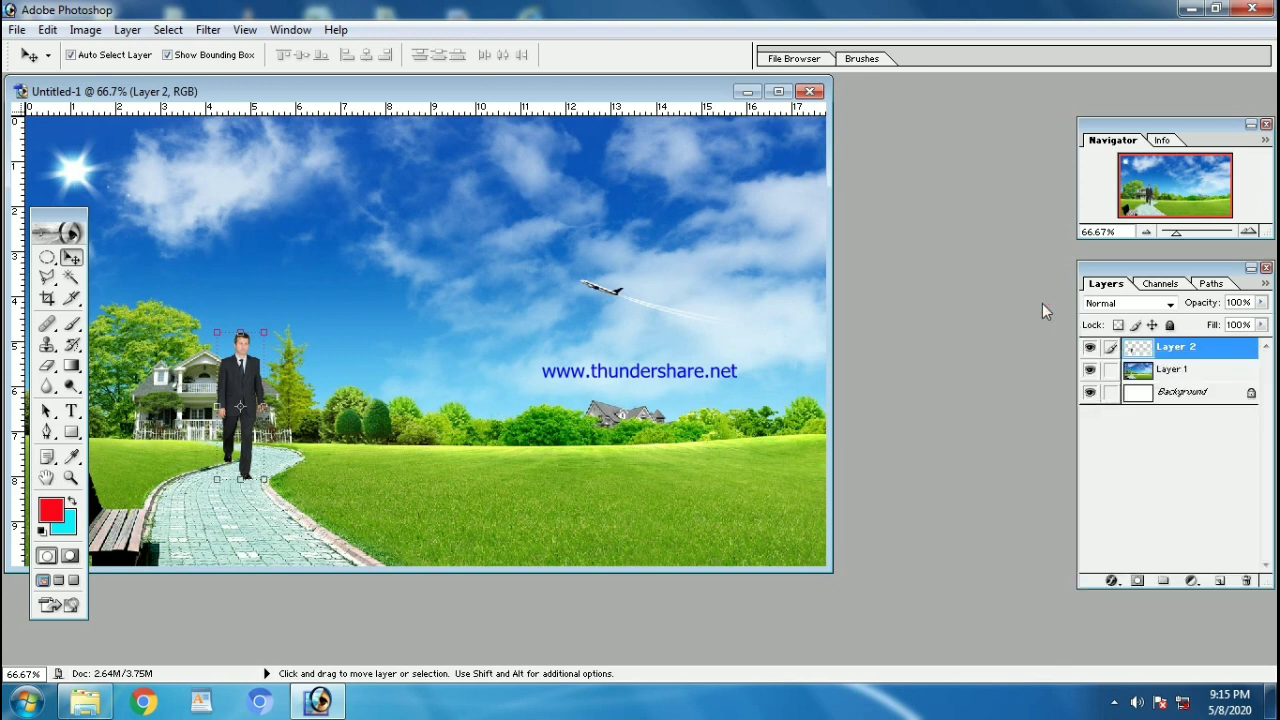
key("ctrl+j")
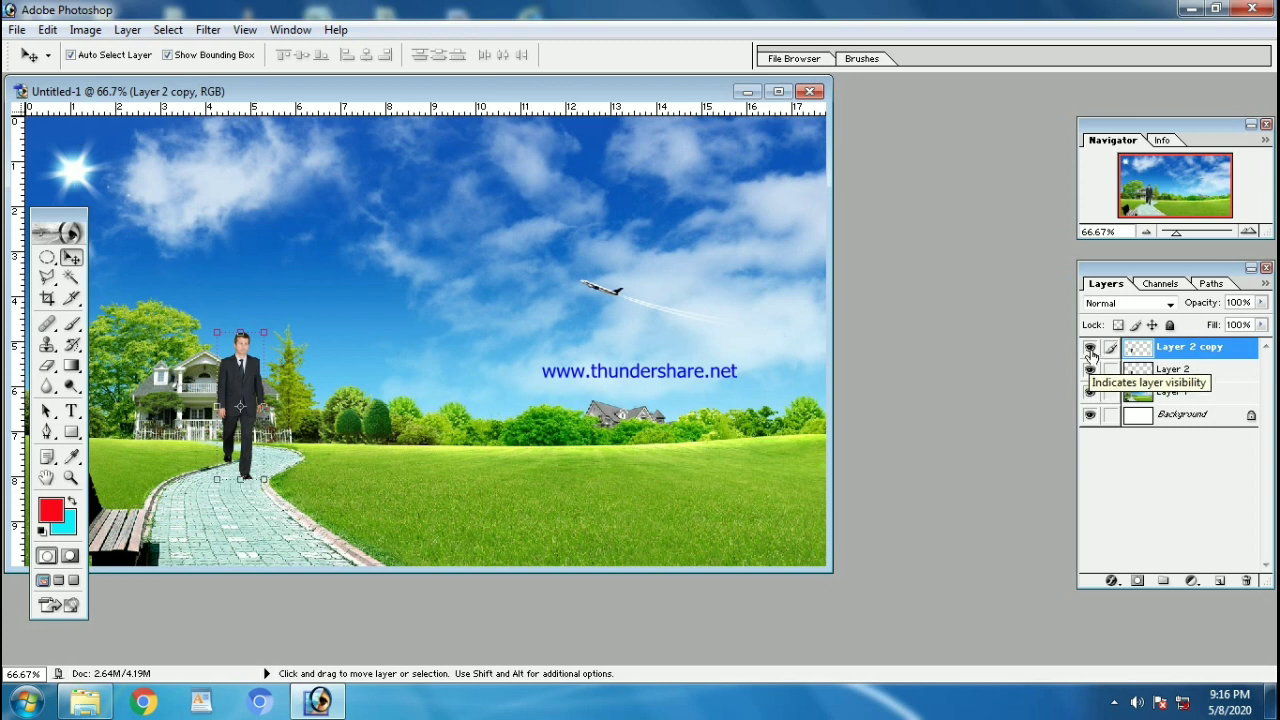
left_click(1090, 348)
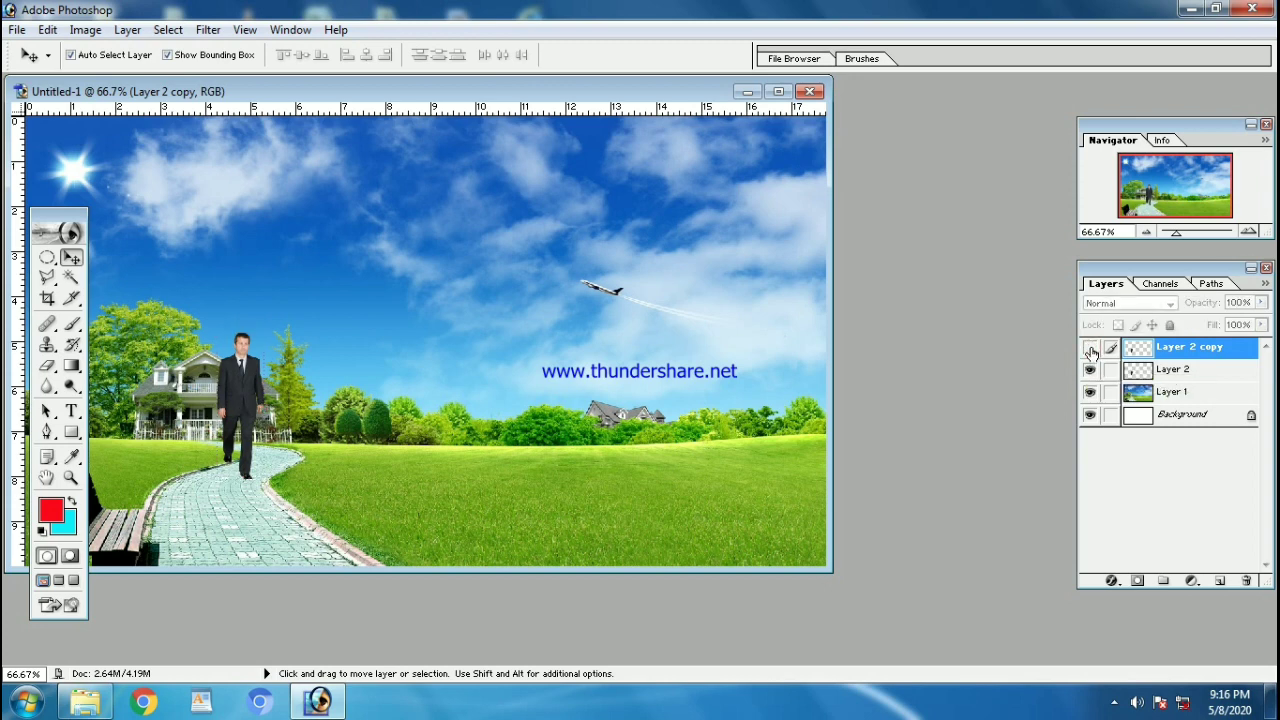
left_click(1128, 378)
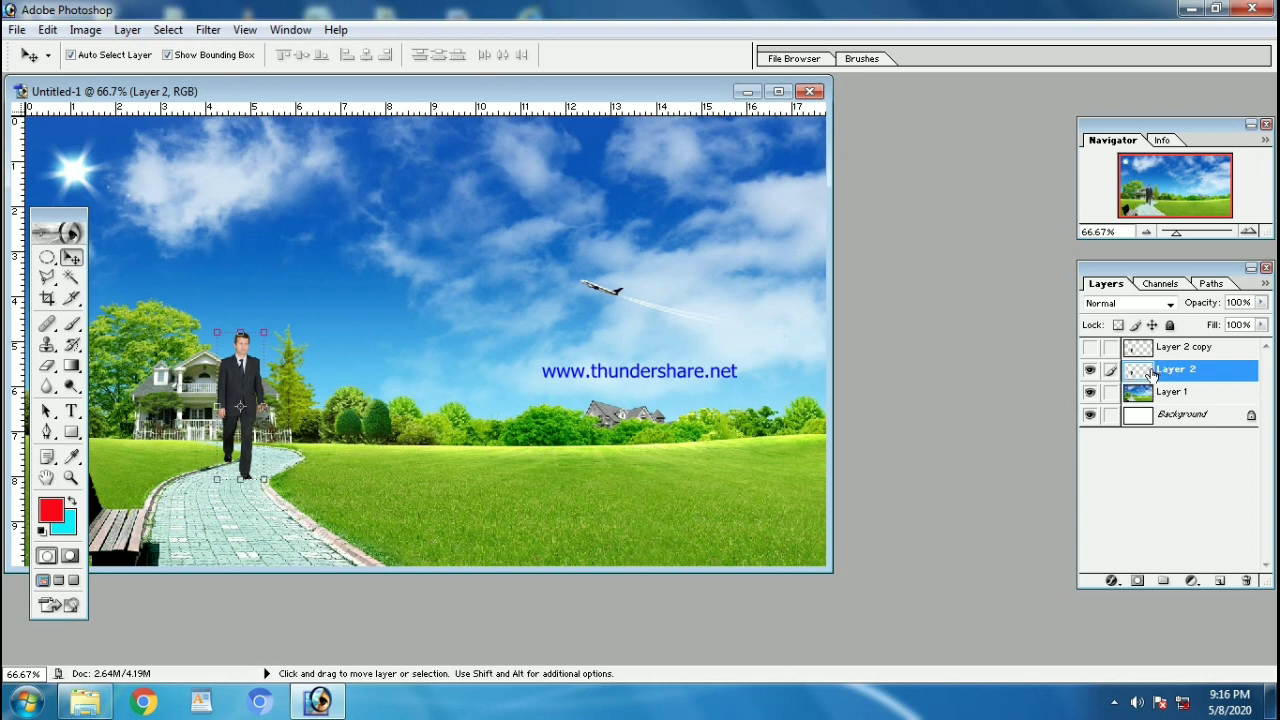
left_click(1111, 582)
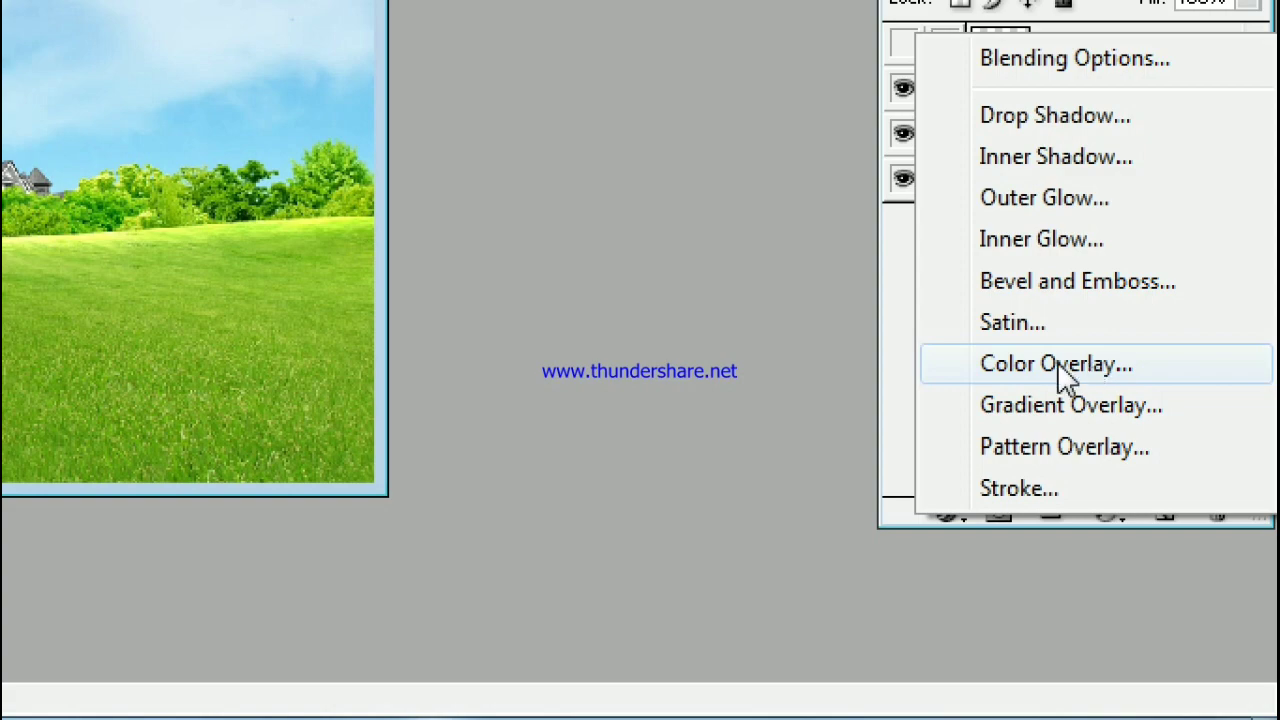
Apply a grey 7A7777 Color Overlay effect to the man on Layer 2
left_click(1094, 366)
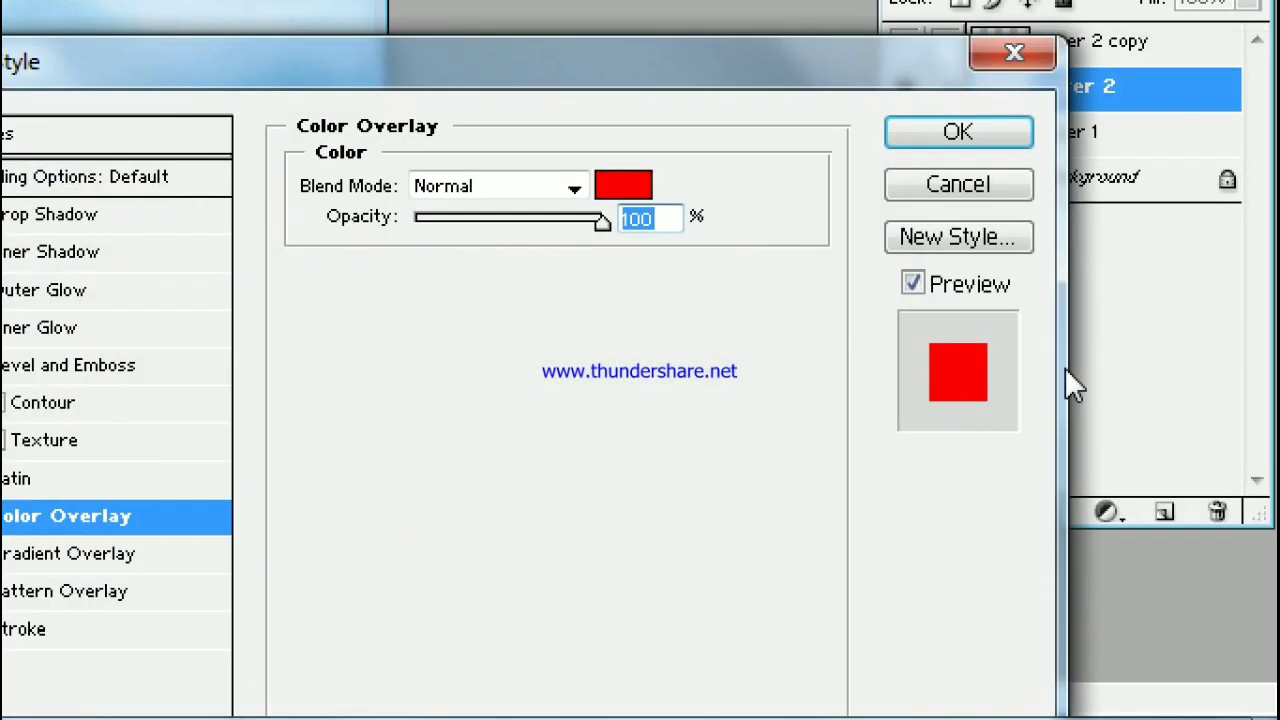
left_click_drag(670, 66, 853, 49)
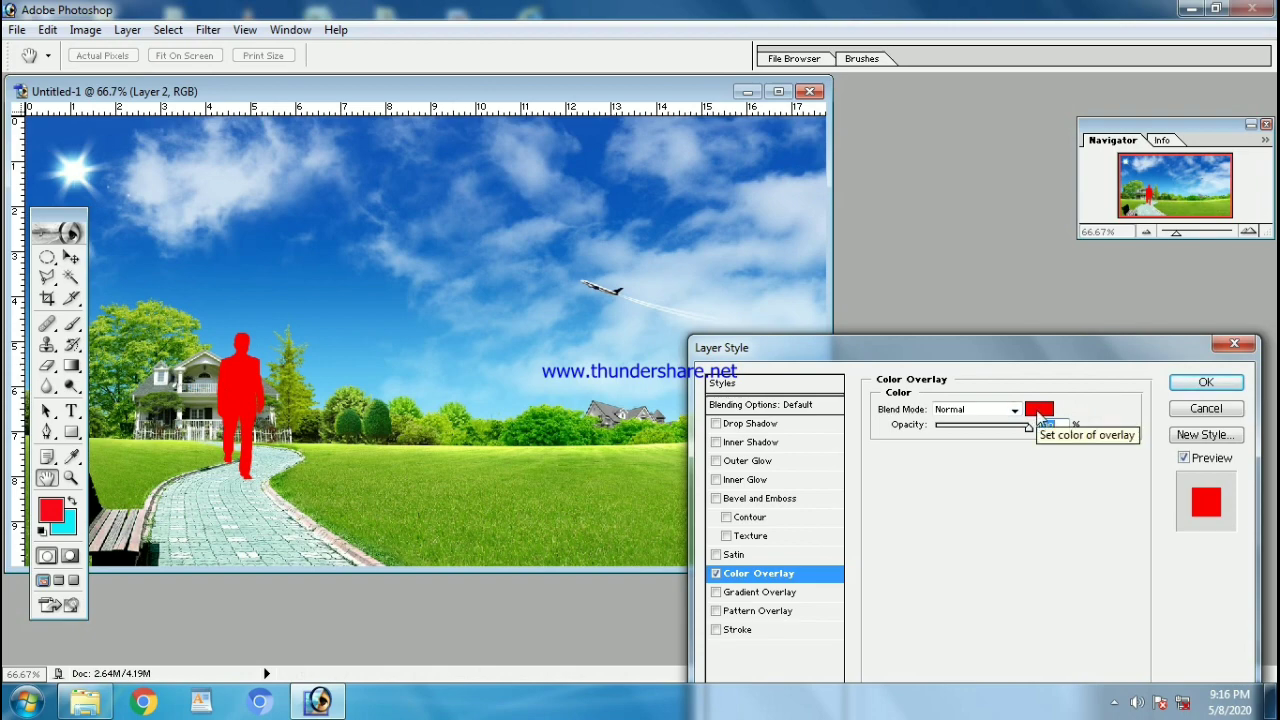
left_click(1040, 414)
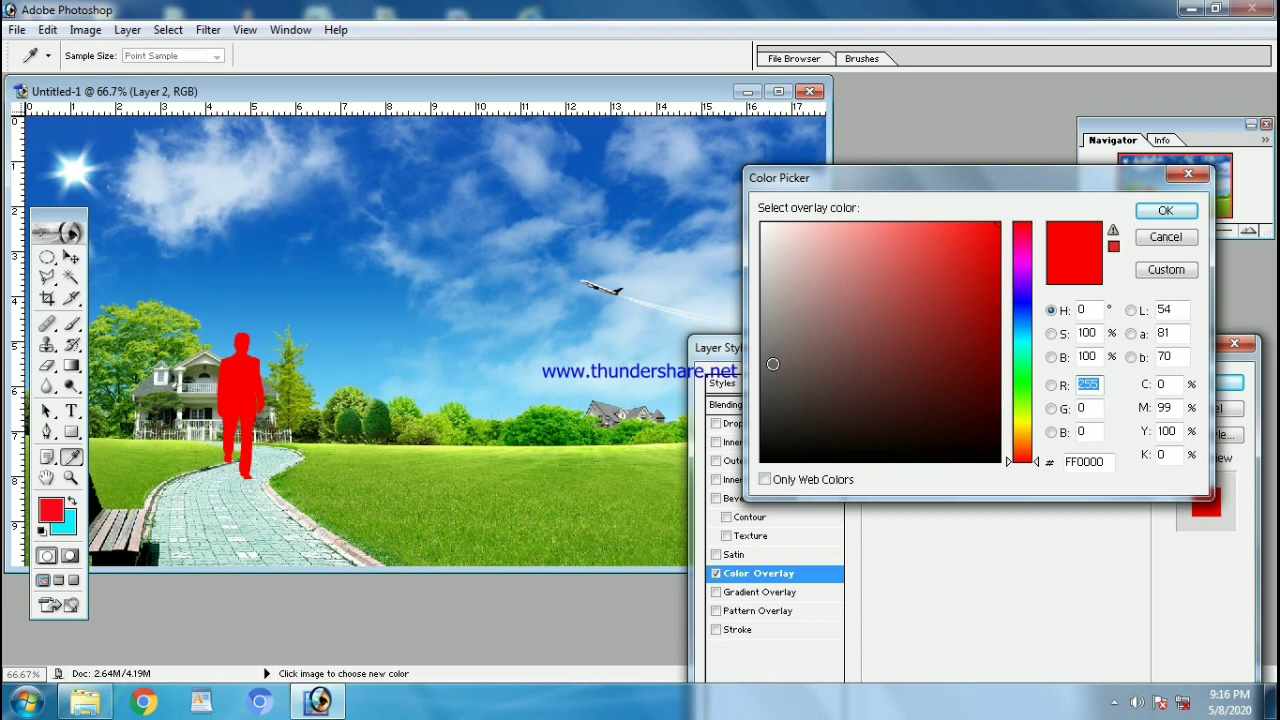
left_click(766, 344)
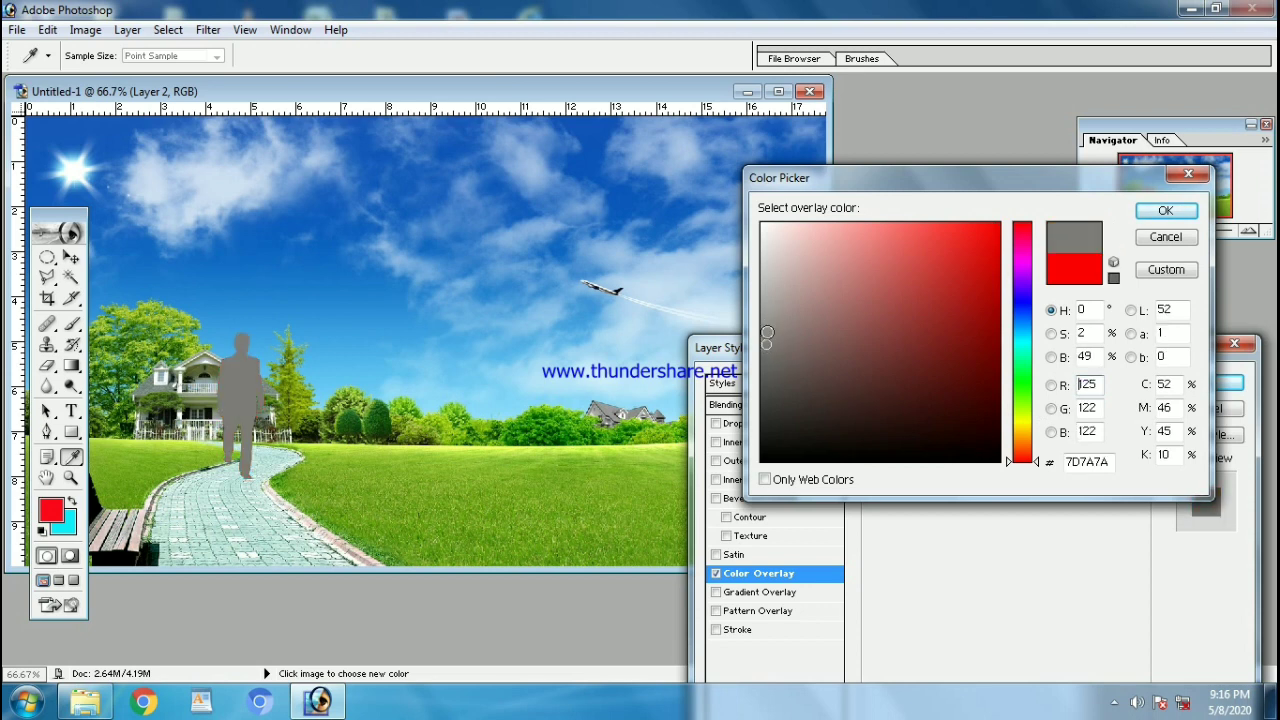
left_click(767, 353)
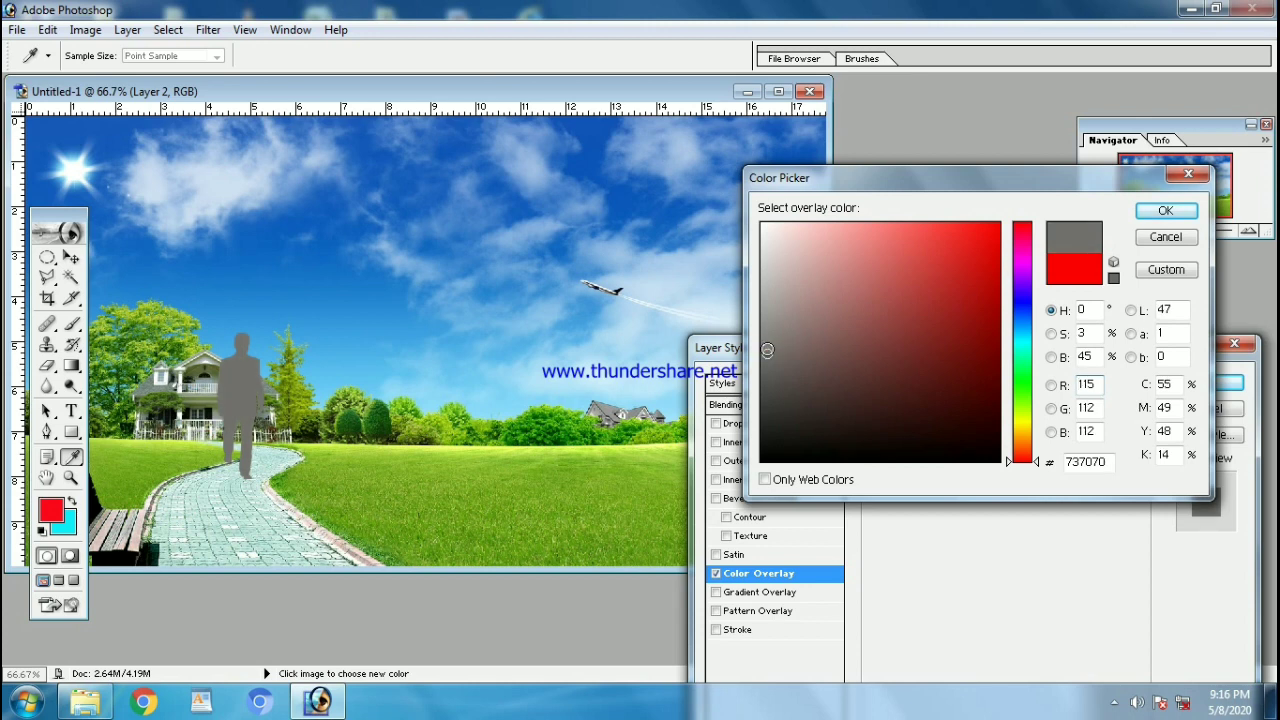
left_click(767, 347)
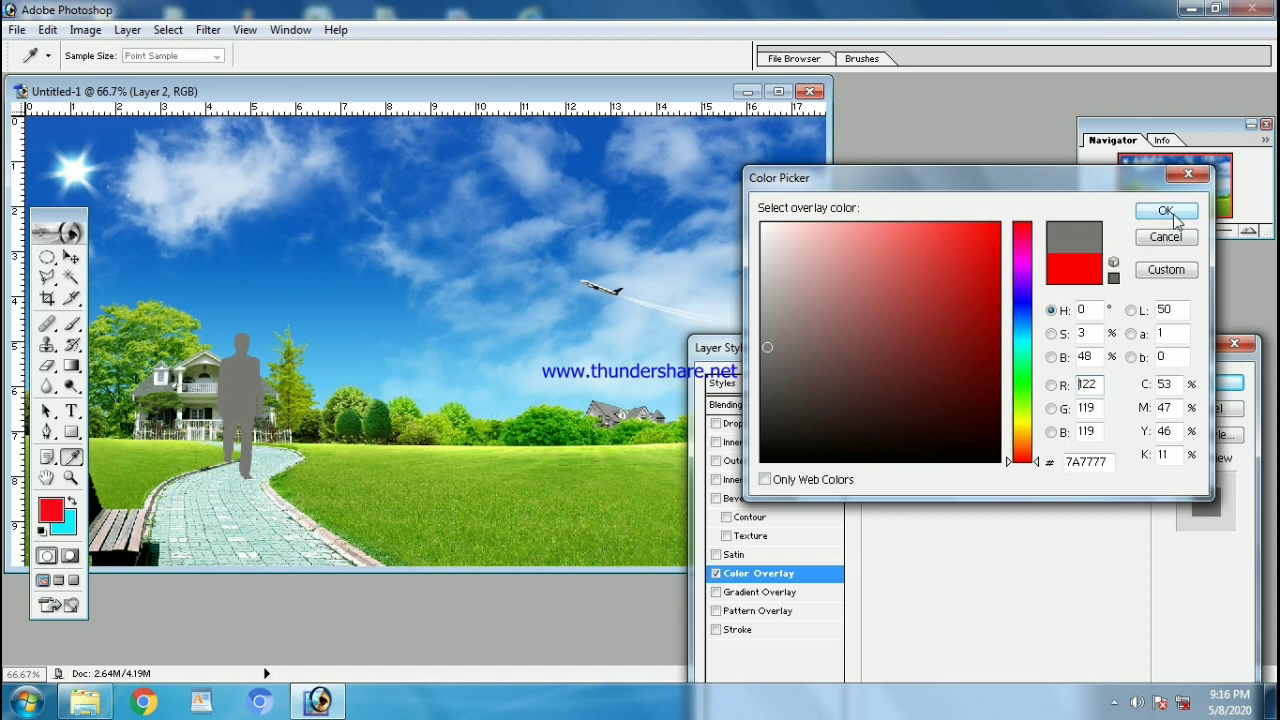
left_click(1166, 211)
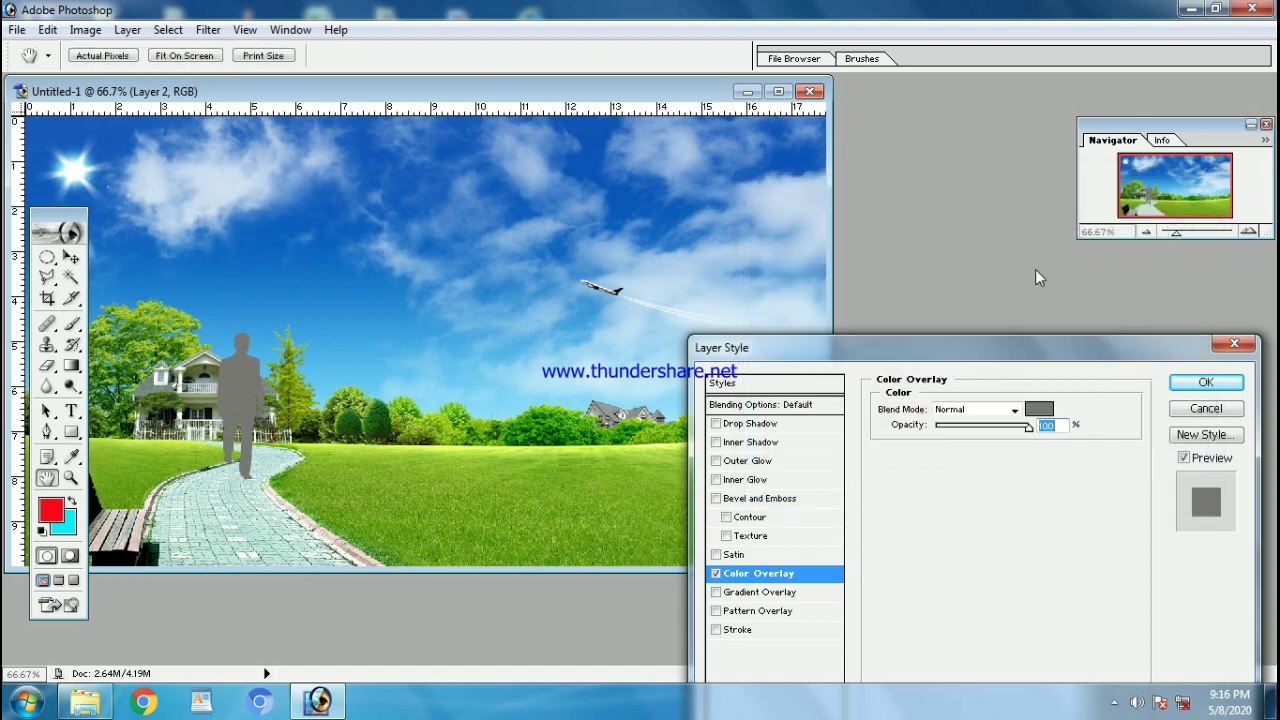
left_click(1200, 381)
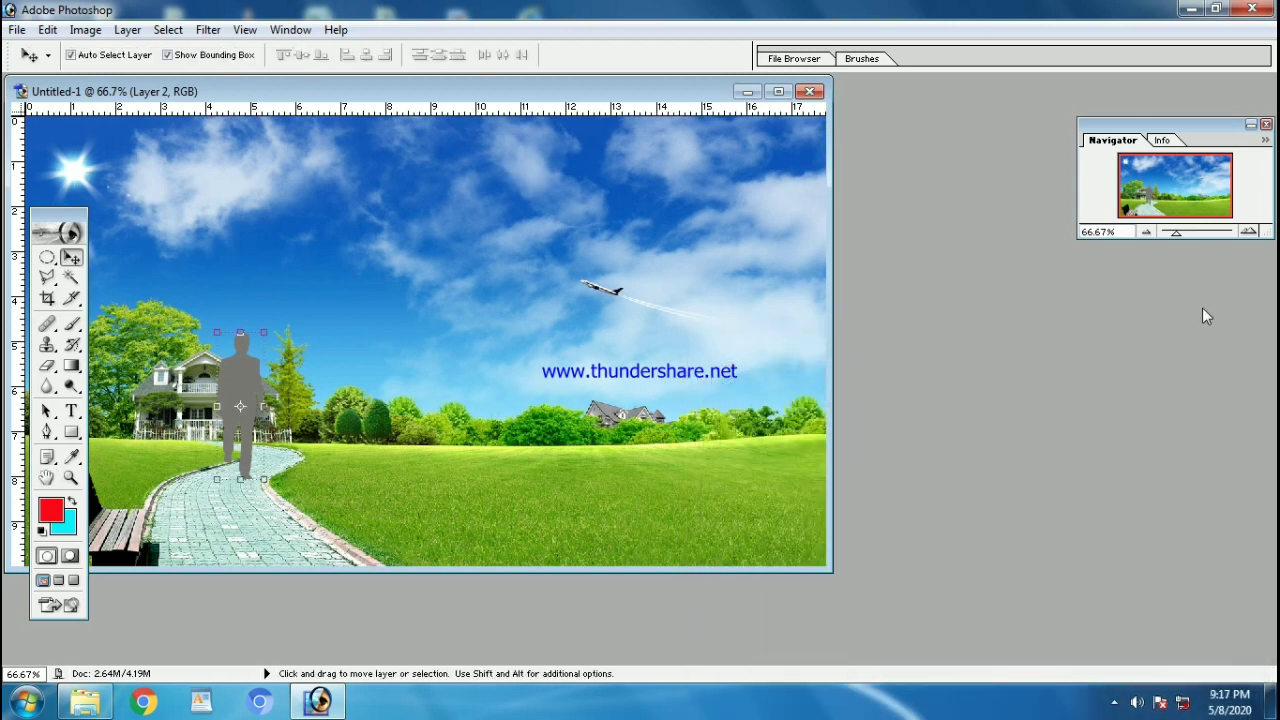
Show the Layers panel and toggle Layer 2's visibility to compare the silhouette
left_click(291, 30)
left_click(320, 364)
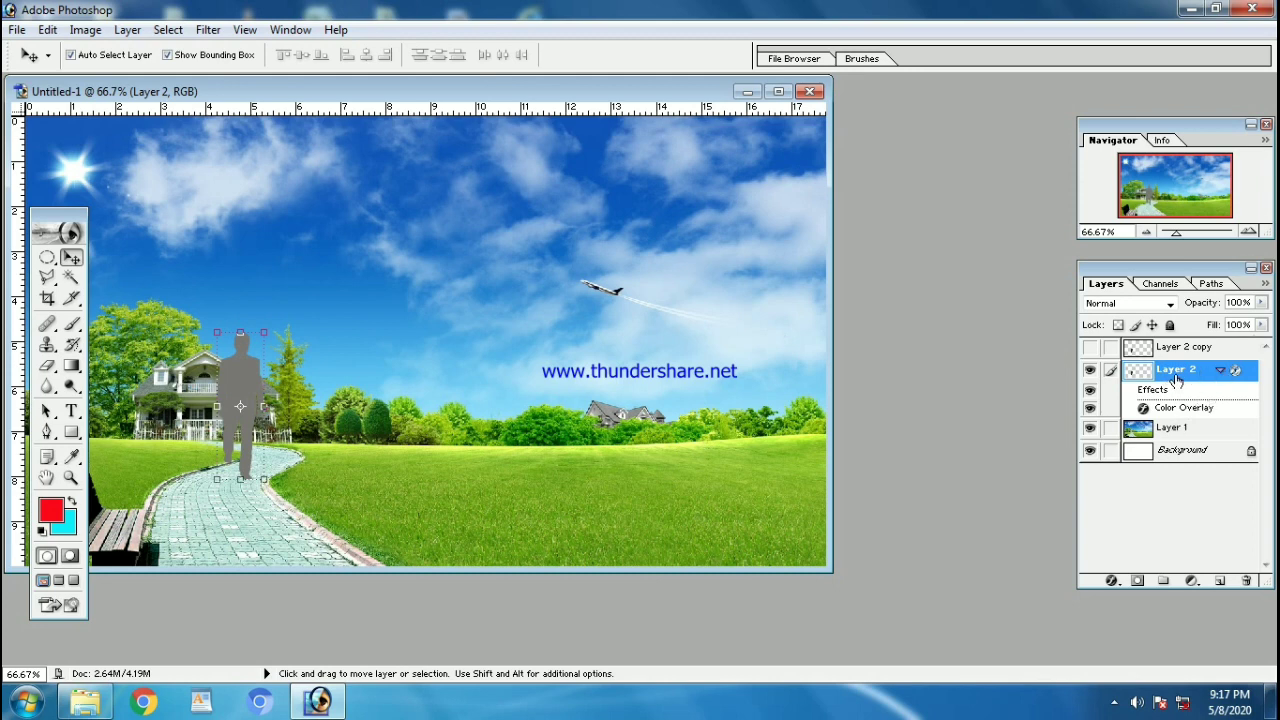
left_click(1089, 371)
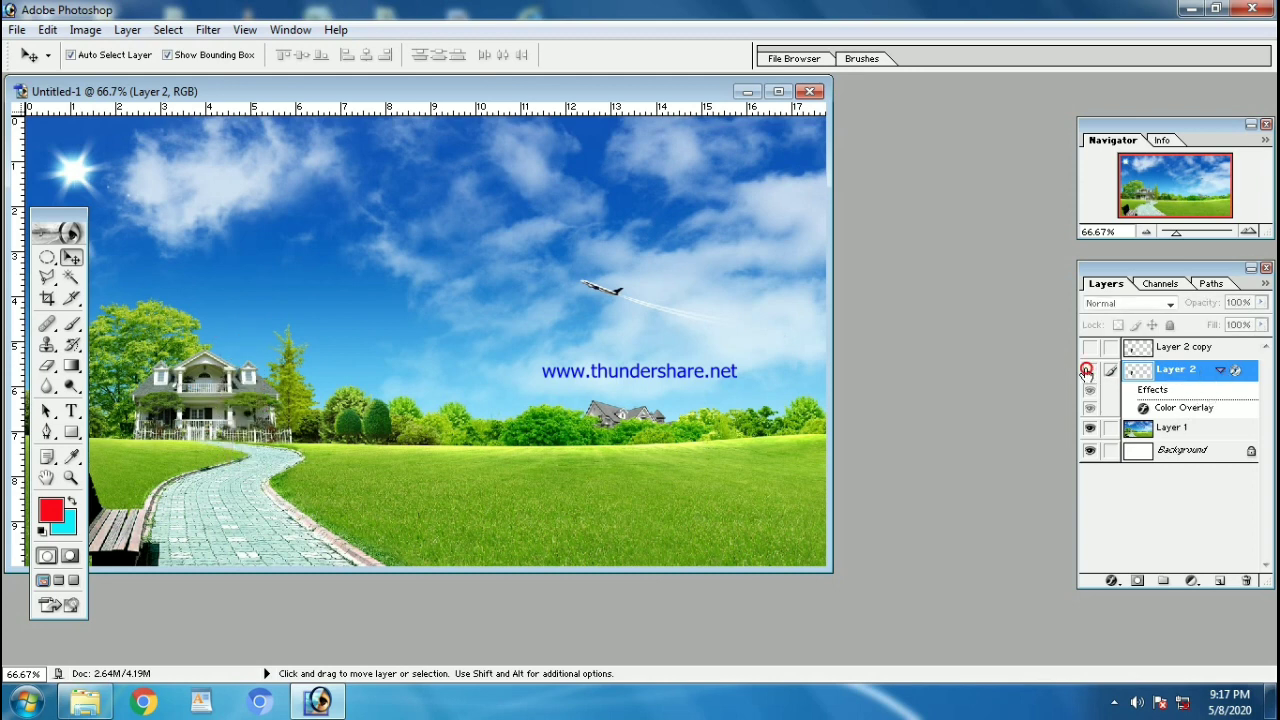
left_click(1089, 371)
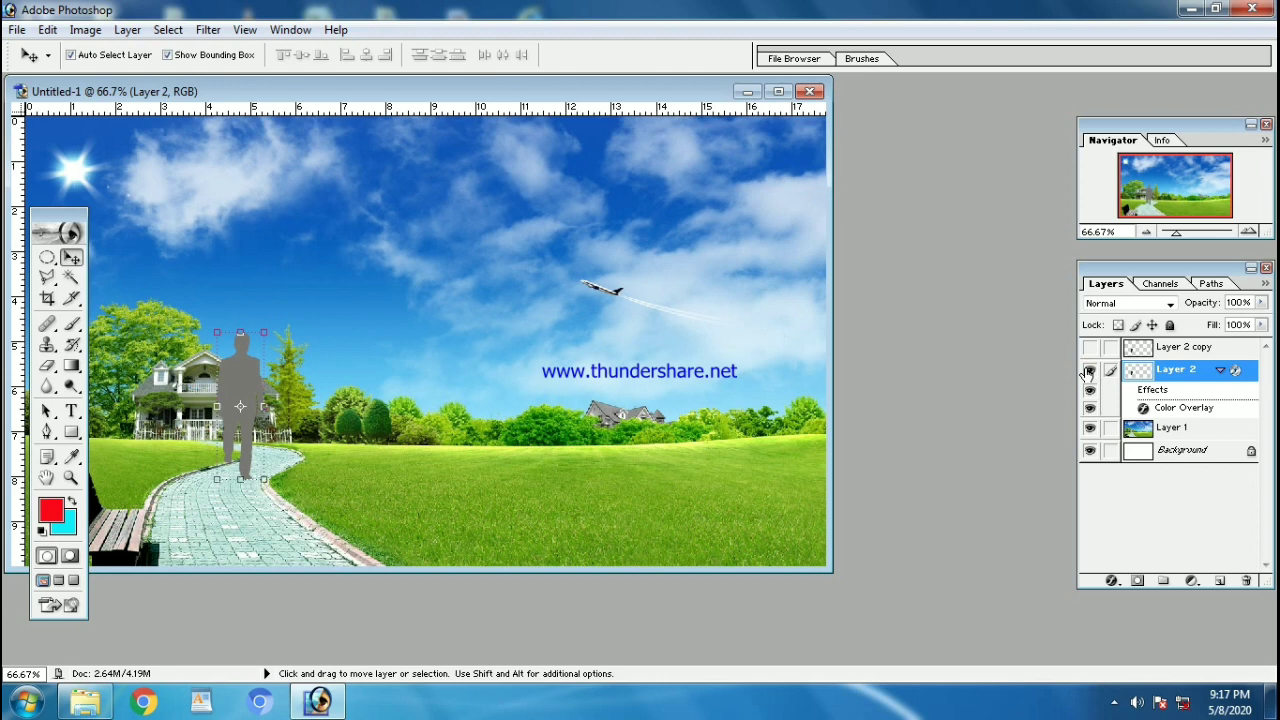
left_click(1090, 371)
left_click(1090, 371)
Lower Layer 2's opacity to 60% so the grey silhouette is translucent
left_click(1183, 373)
left_click(1261, 302)
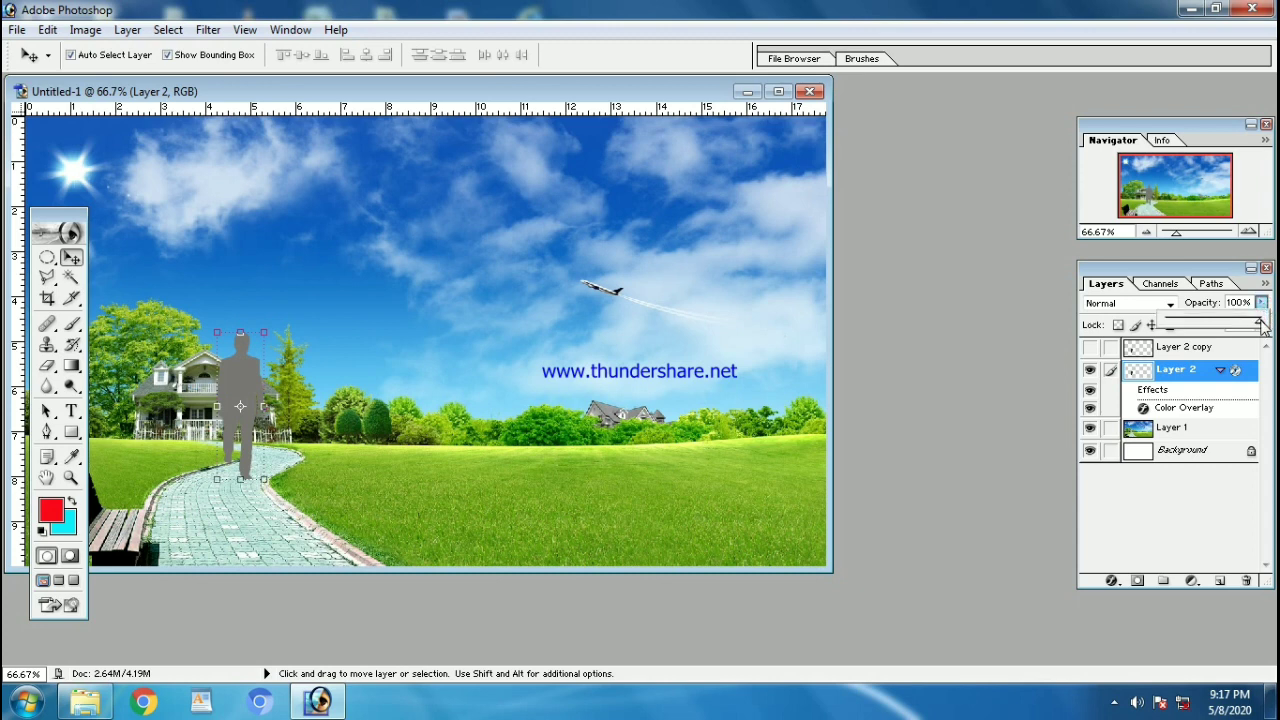
left_click_drag(1259, 322, 1236, 335)
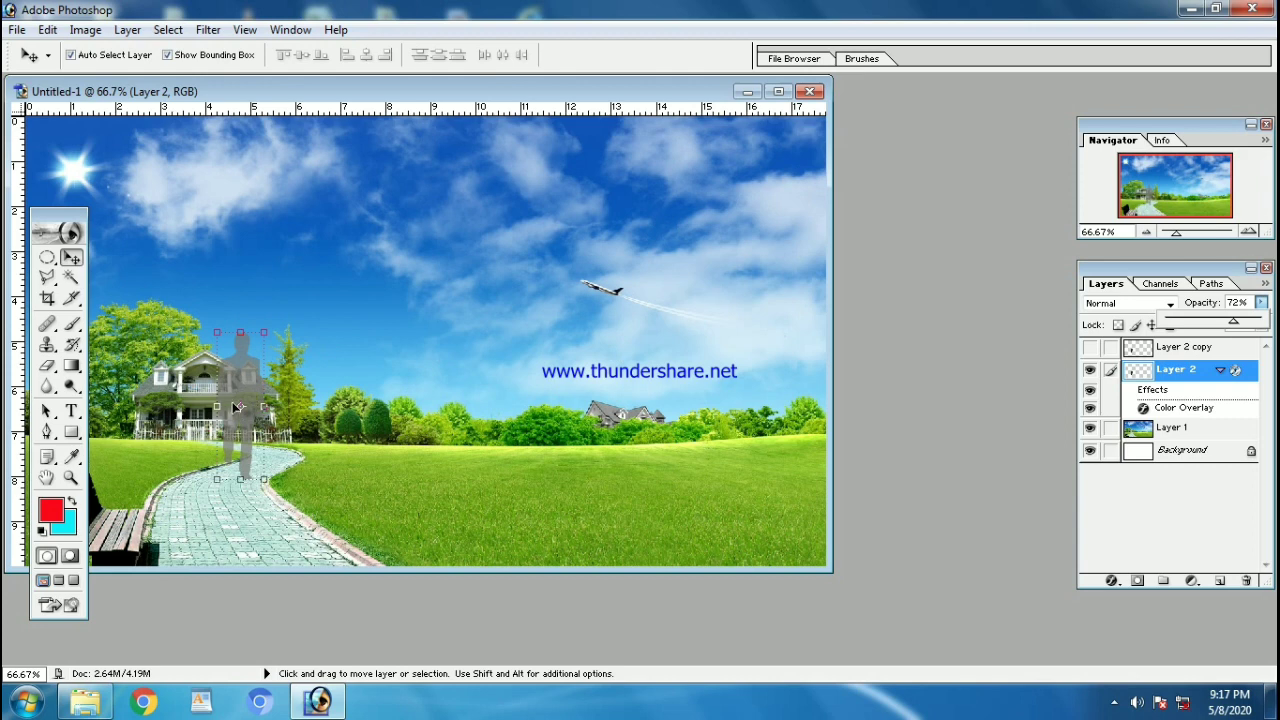
left_click(1234, 321)
left_click_drag(1233, 324, 1224, 327)
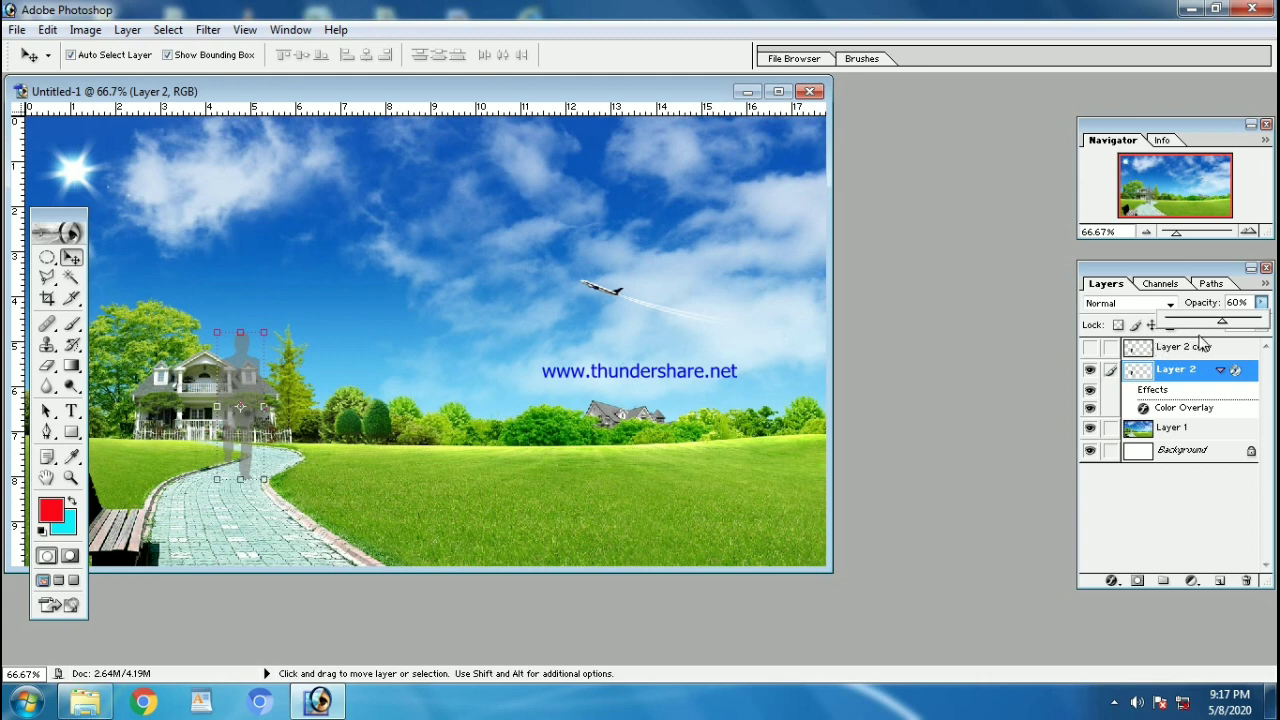
left_click(1212, 522)
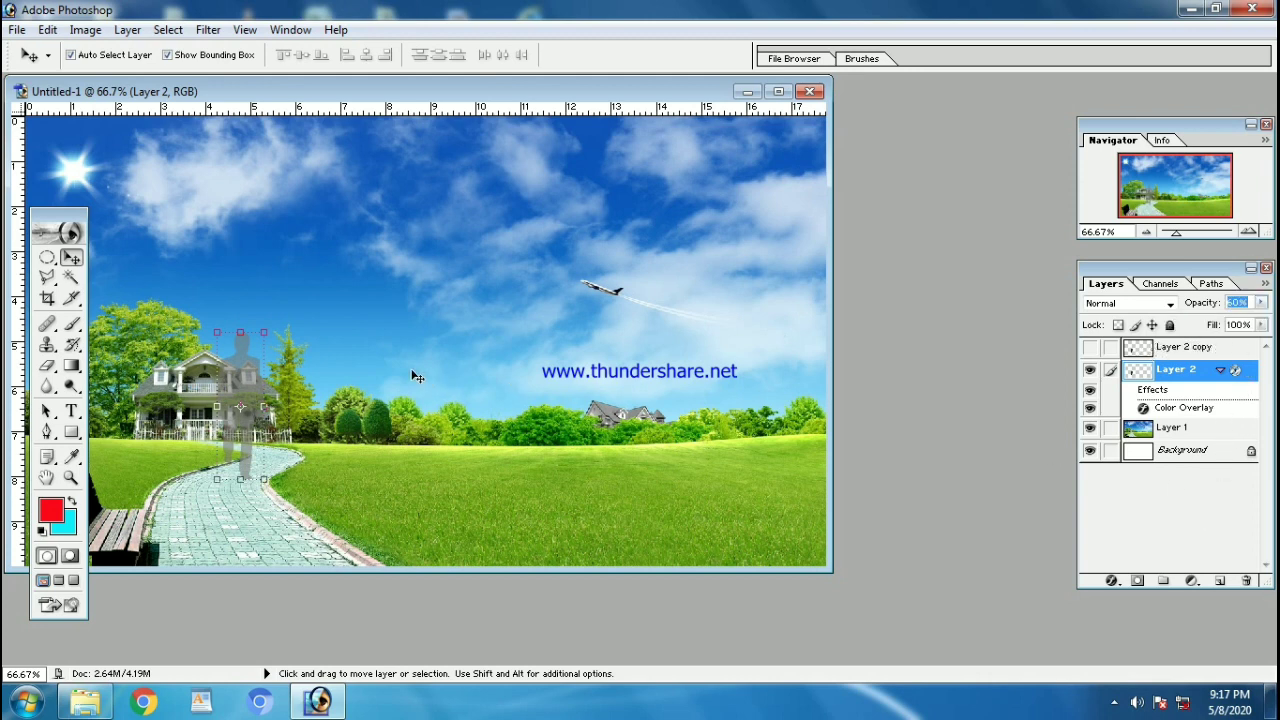
left_click(252, 335)
left_click(255, 333)
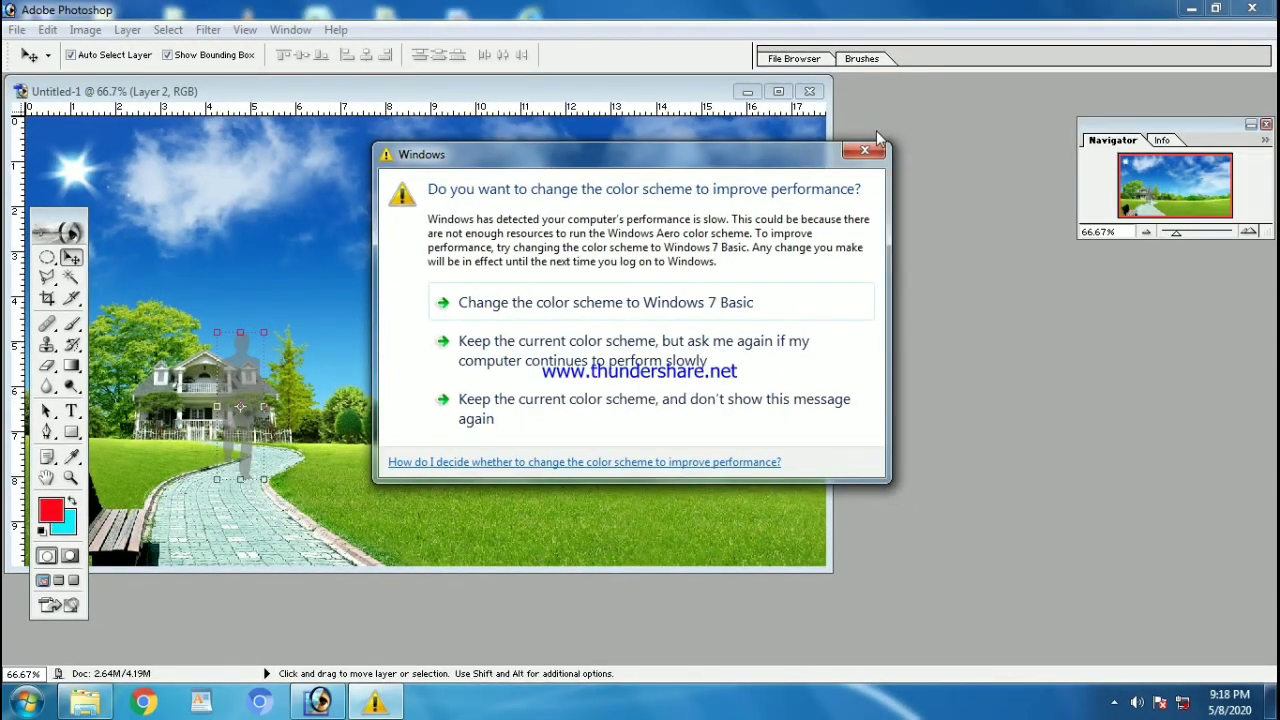
Dismiss the Windows prompt and free-transform the silhouette upside down, squashed flat onto the path
left_click(520, 343)
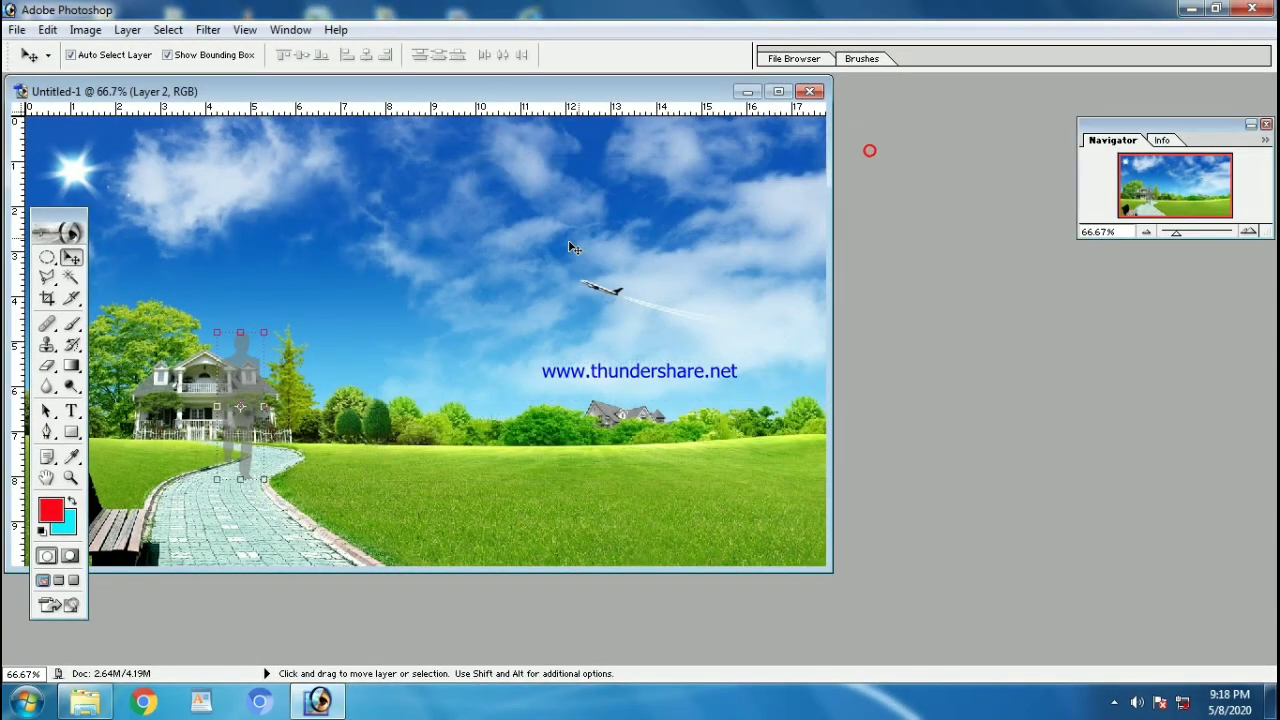
left_click(261, 335)
key("ctrl+t")
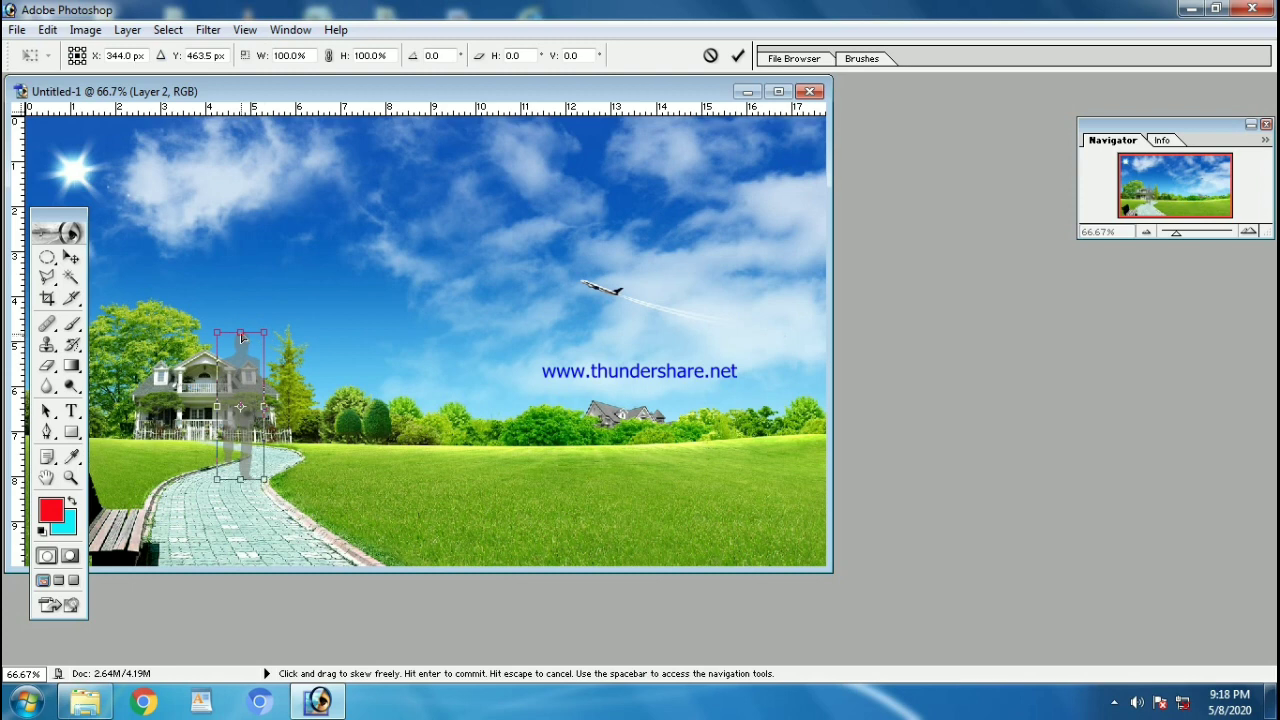
left_click_drag(241, 339, 249, 567)
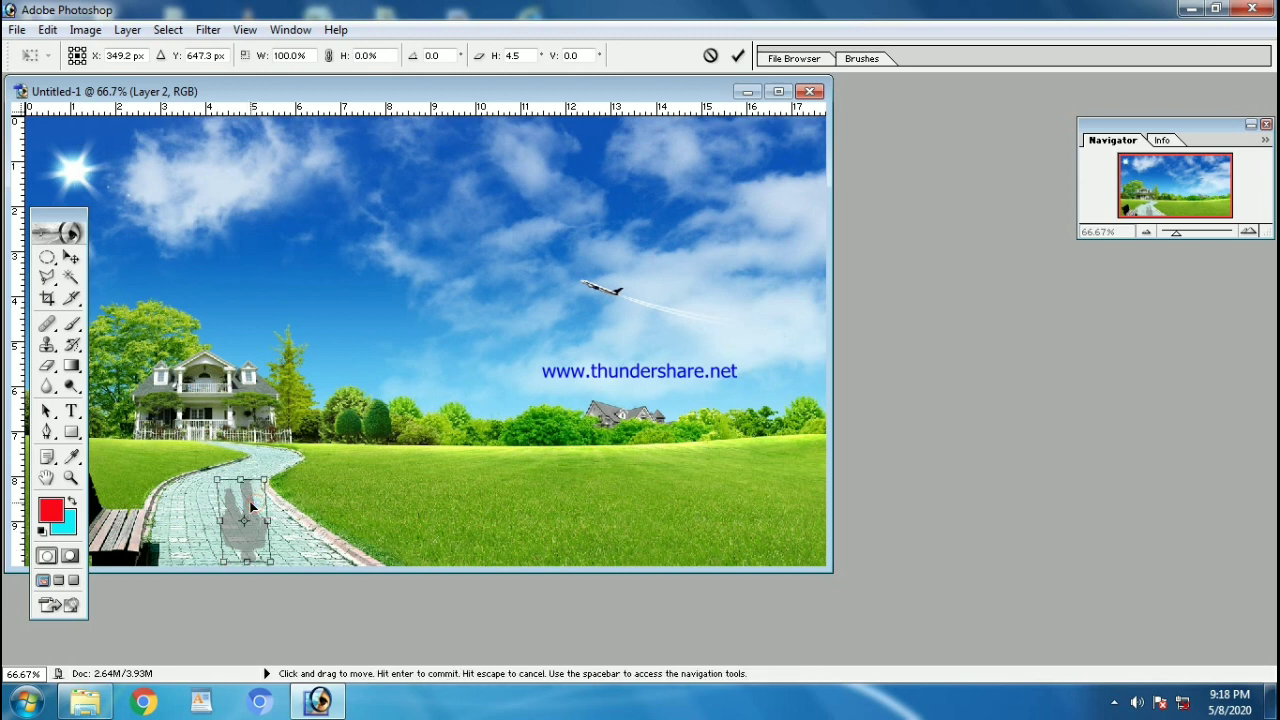
key("Return")
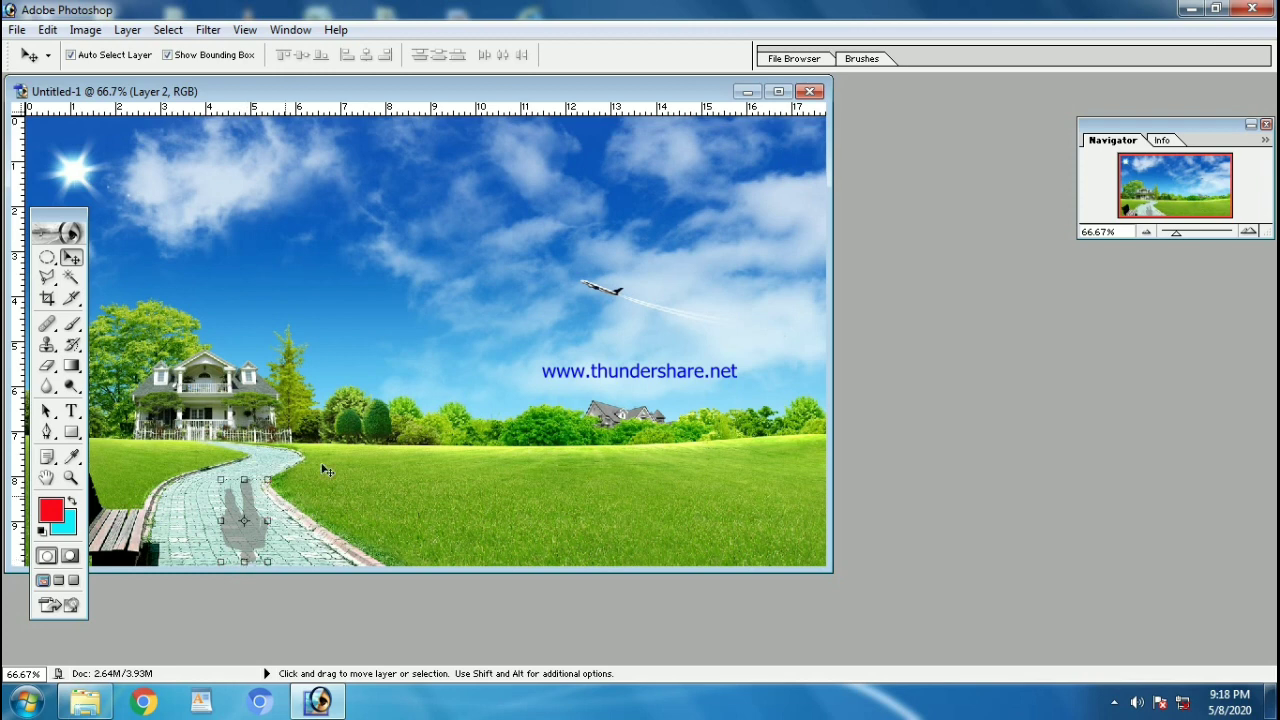
Make Layer 2 copy visible and nudge the shadow slightly down under the man's feet
left_click(290, 29)
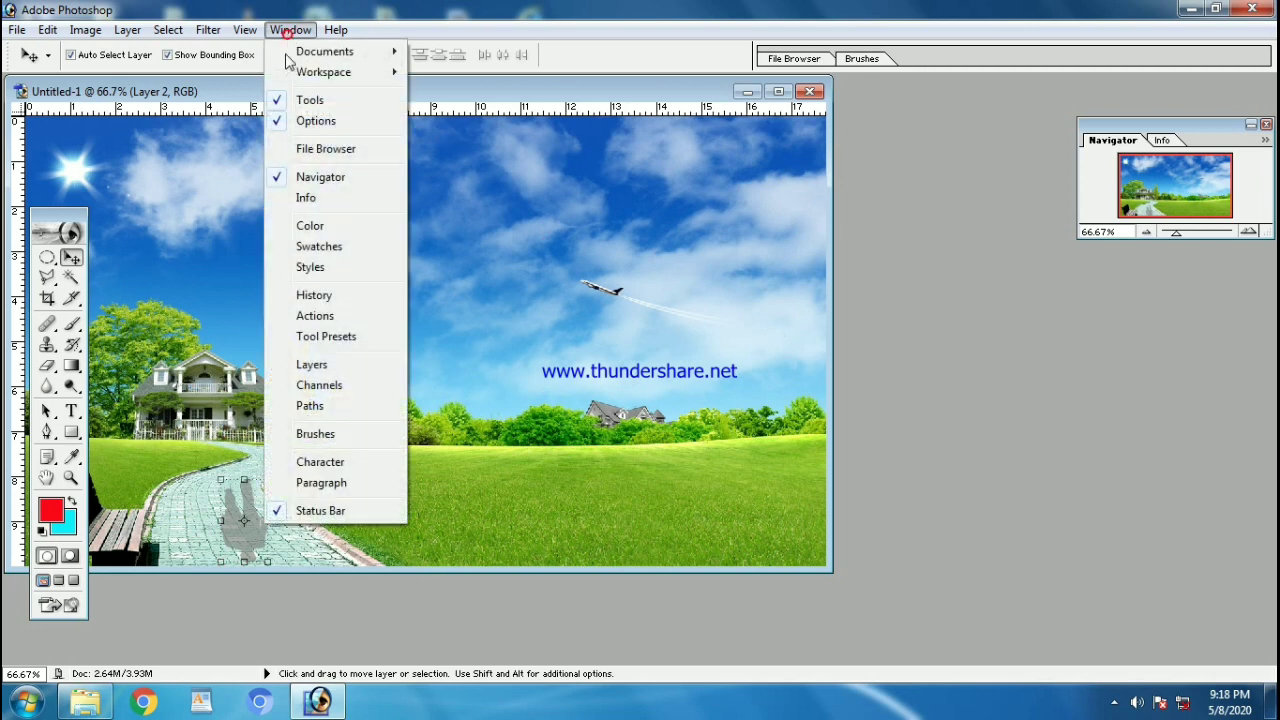
left_click(323, 366)
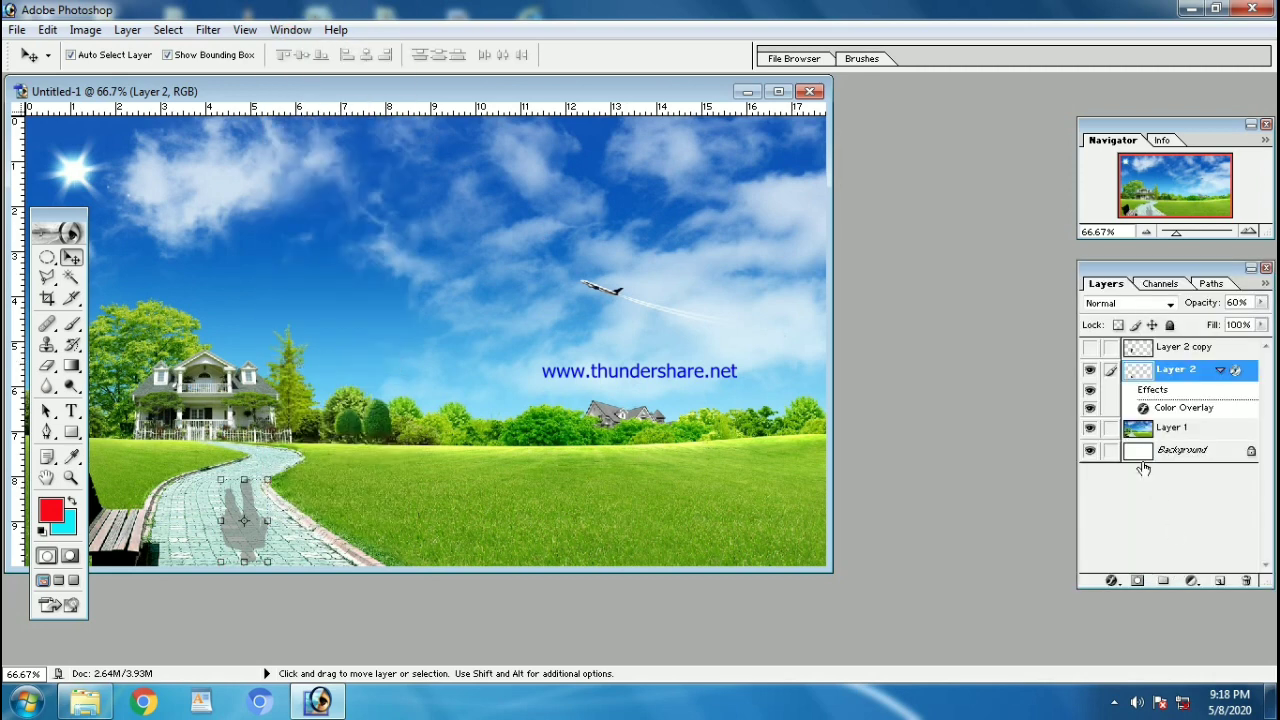
left_click(1090, 347)
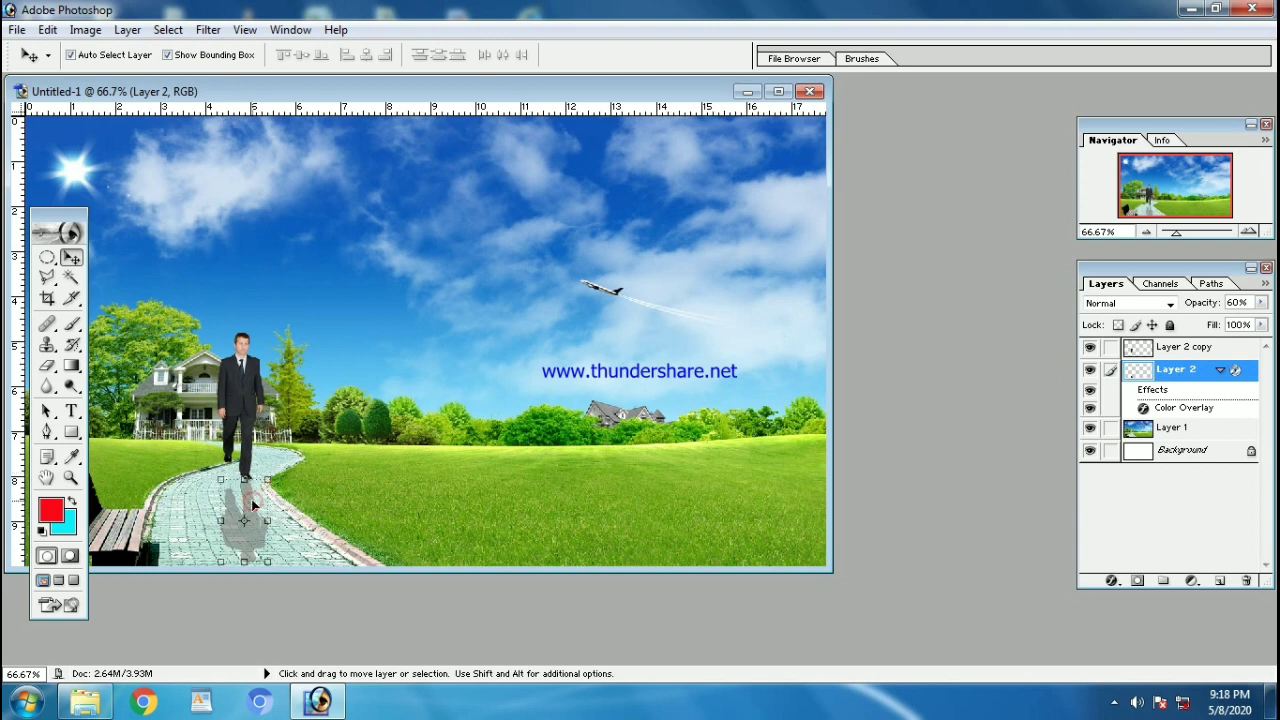
left_click_drag(251, 499, 253, 503)
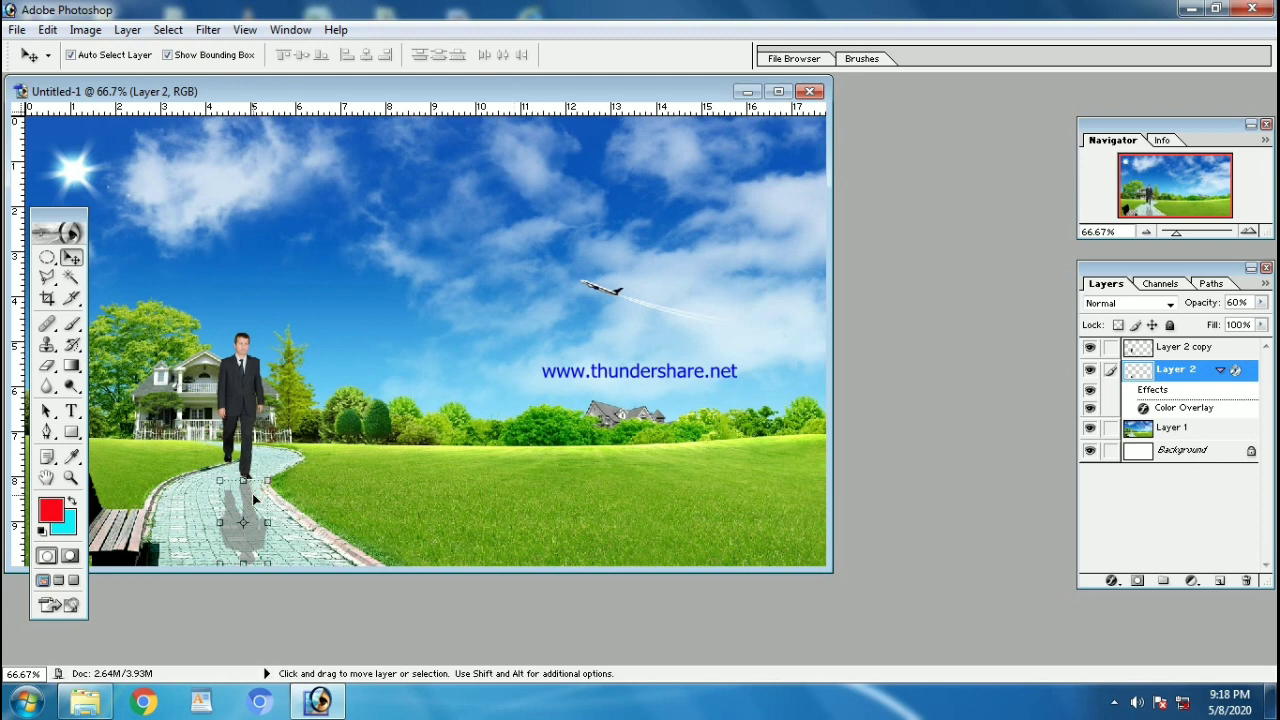
Scale the man on Layer 2 copy to about 98% width and 105% height
left_click(254, 410)
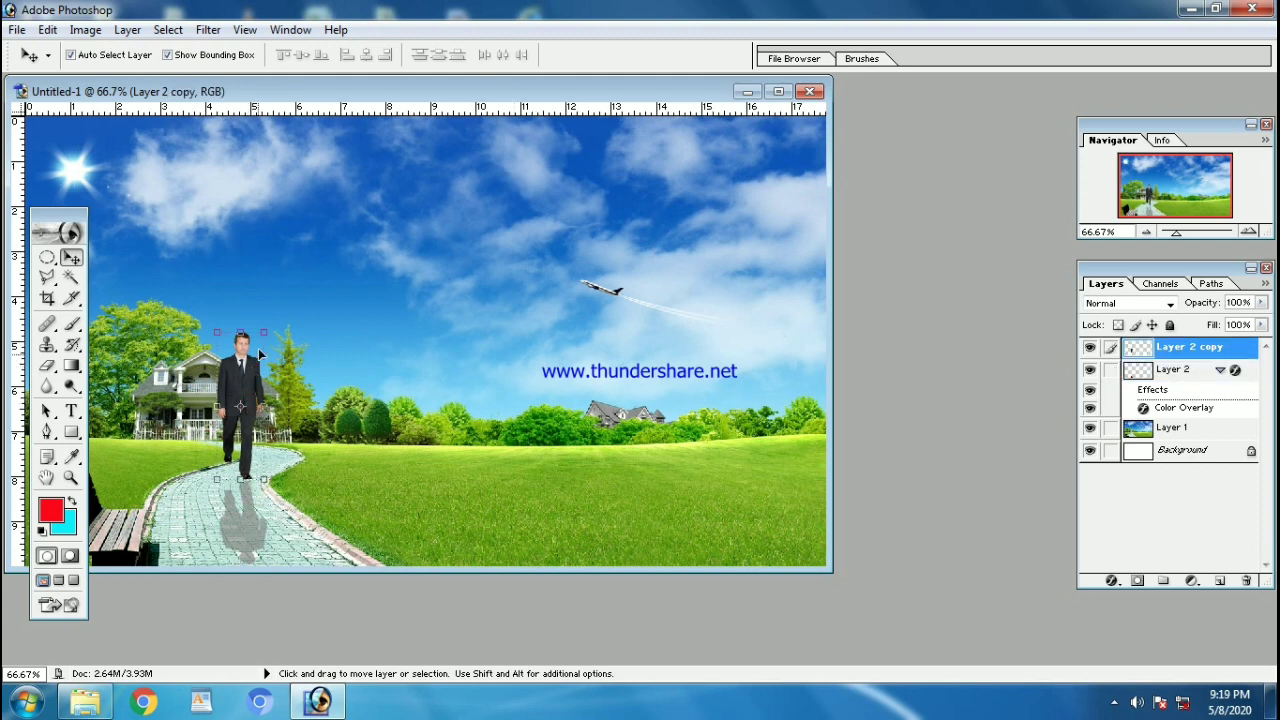
left_click_drag(268, 334, 265, 321)
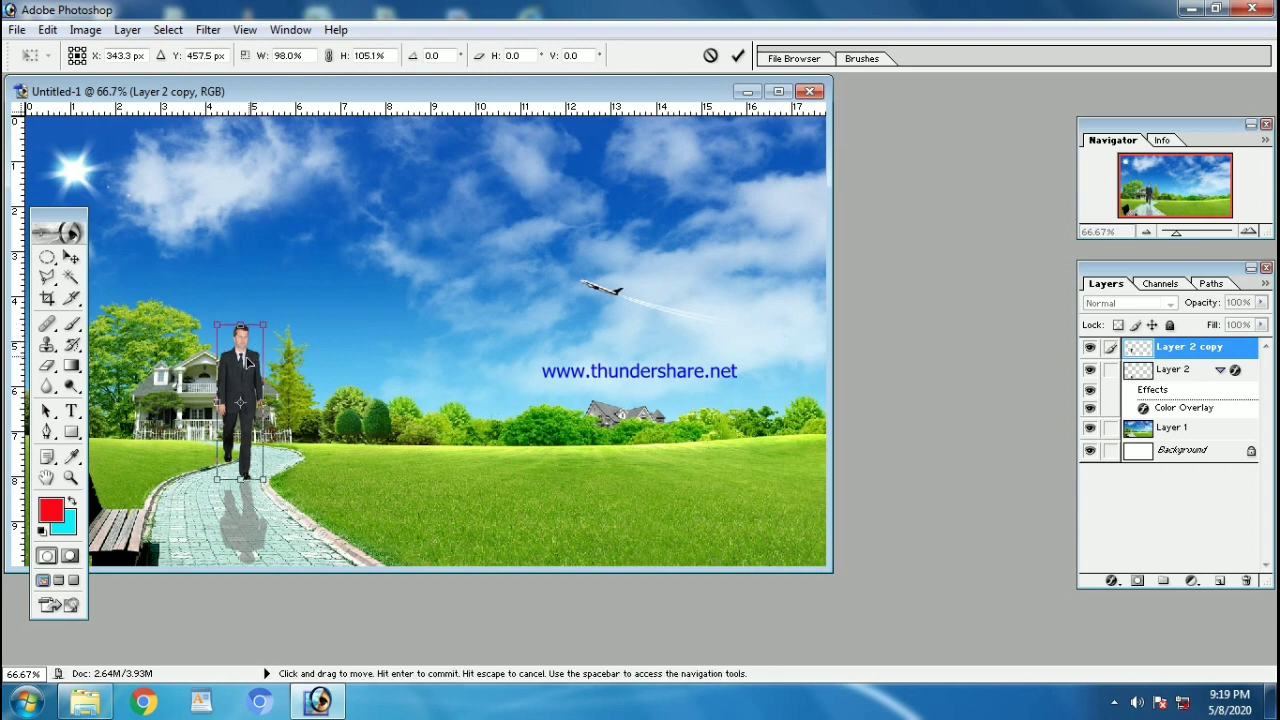
key("Return")
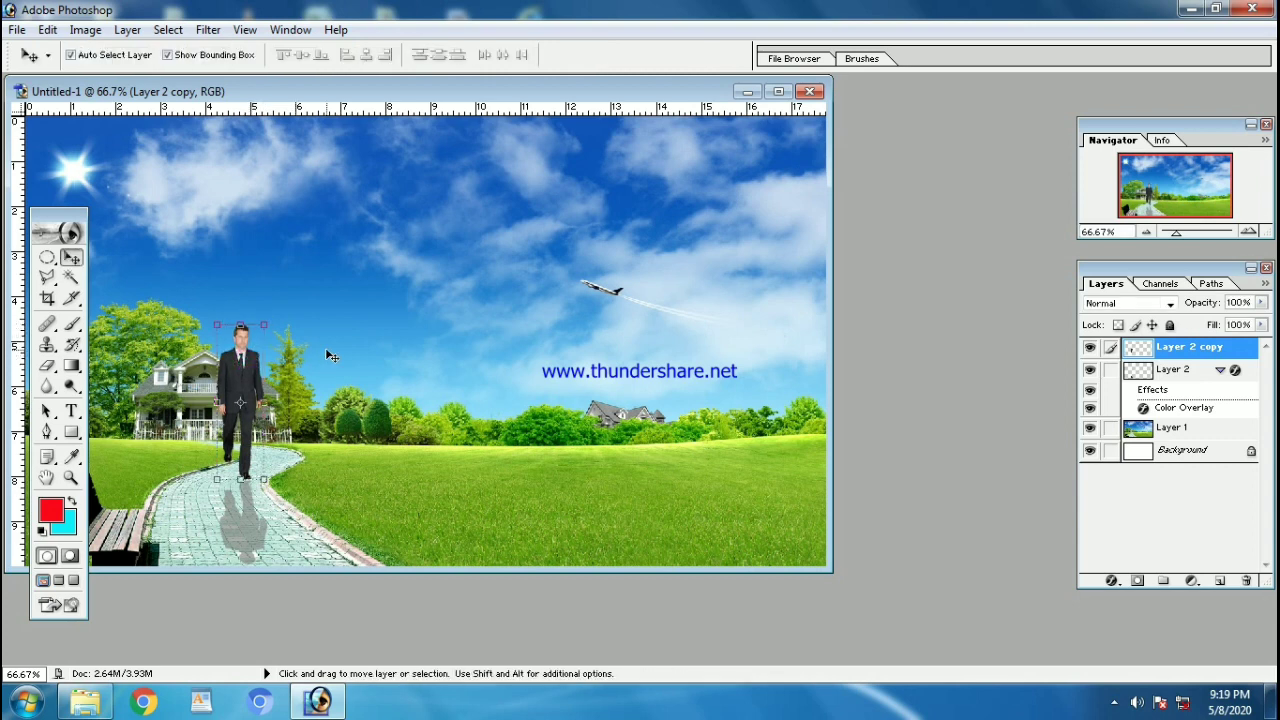